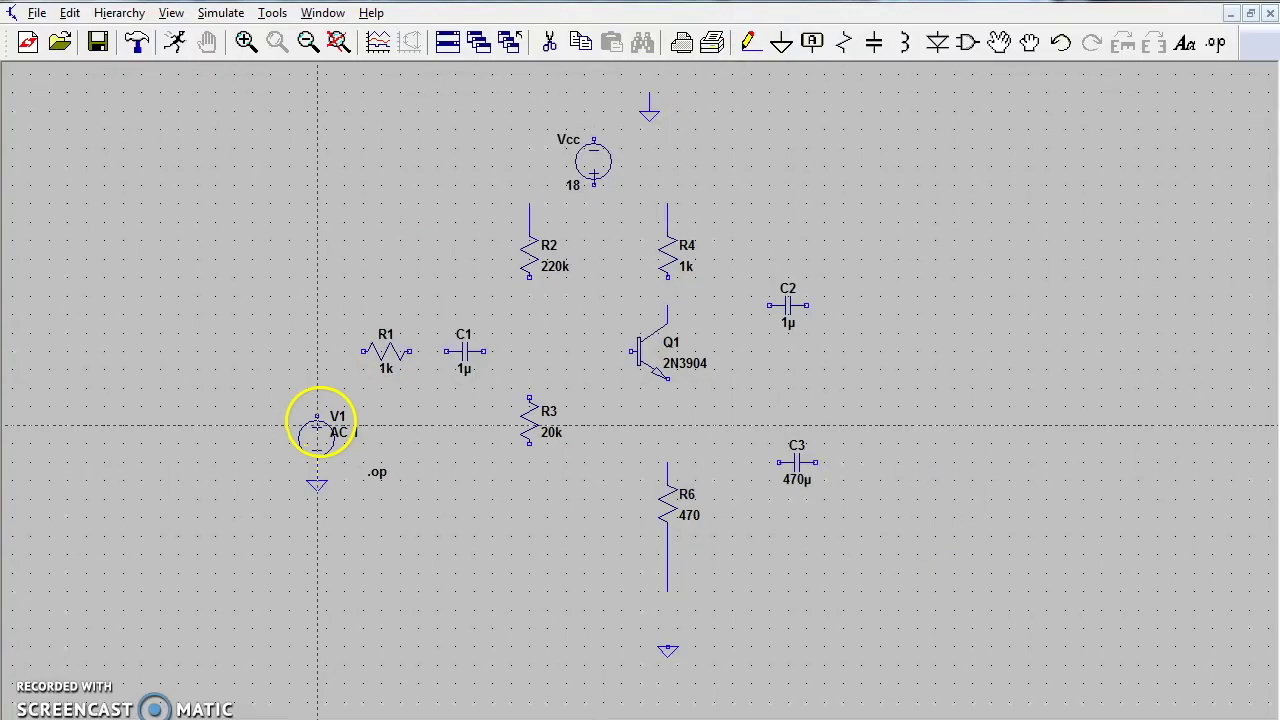
- Wire V1 to R1, R1 to C1, and C1 across to the R2/R3 bias column
{"action": "left_click", "coordinate": [370, 352]}
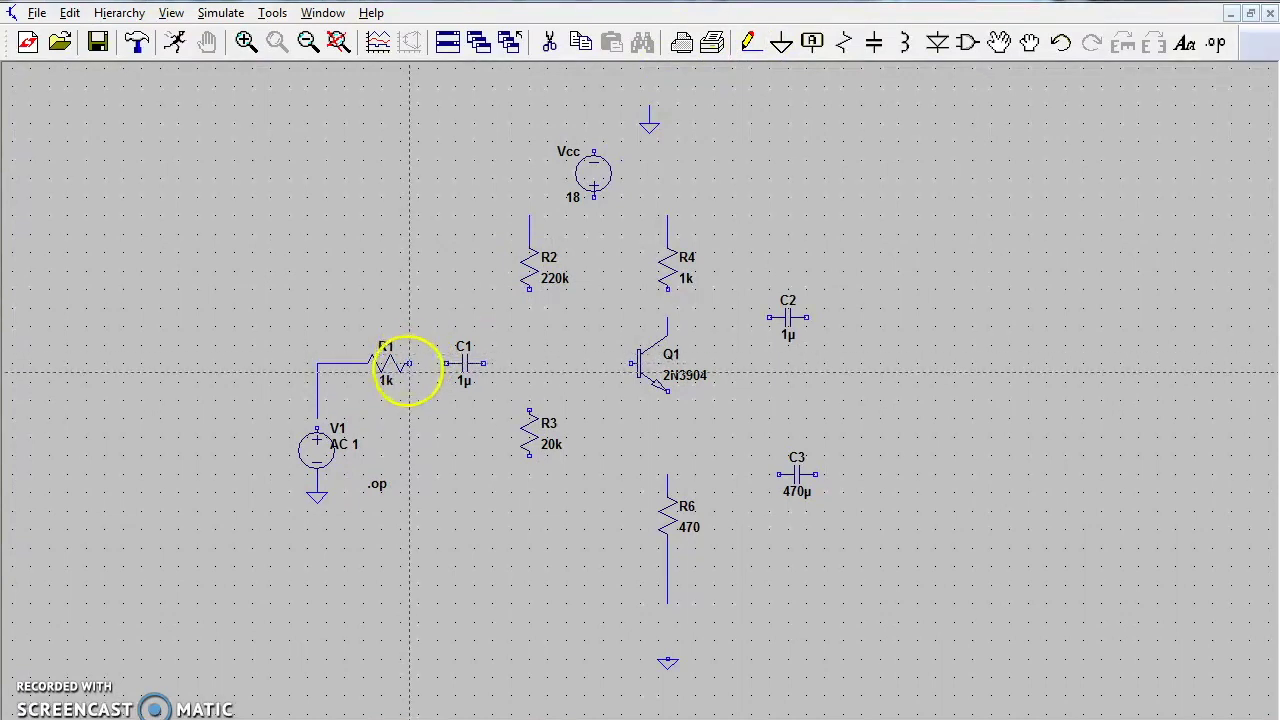
{"action": "left_click", "coordinate": [408, 364]}
{"action": "left_click", "coordinate": [444, 363]}
{"action": "left_click", "coordinate": [484, 363]}
{"action": "left_click", "coordinate": [530, 363]}
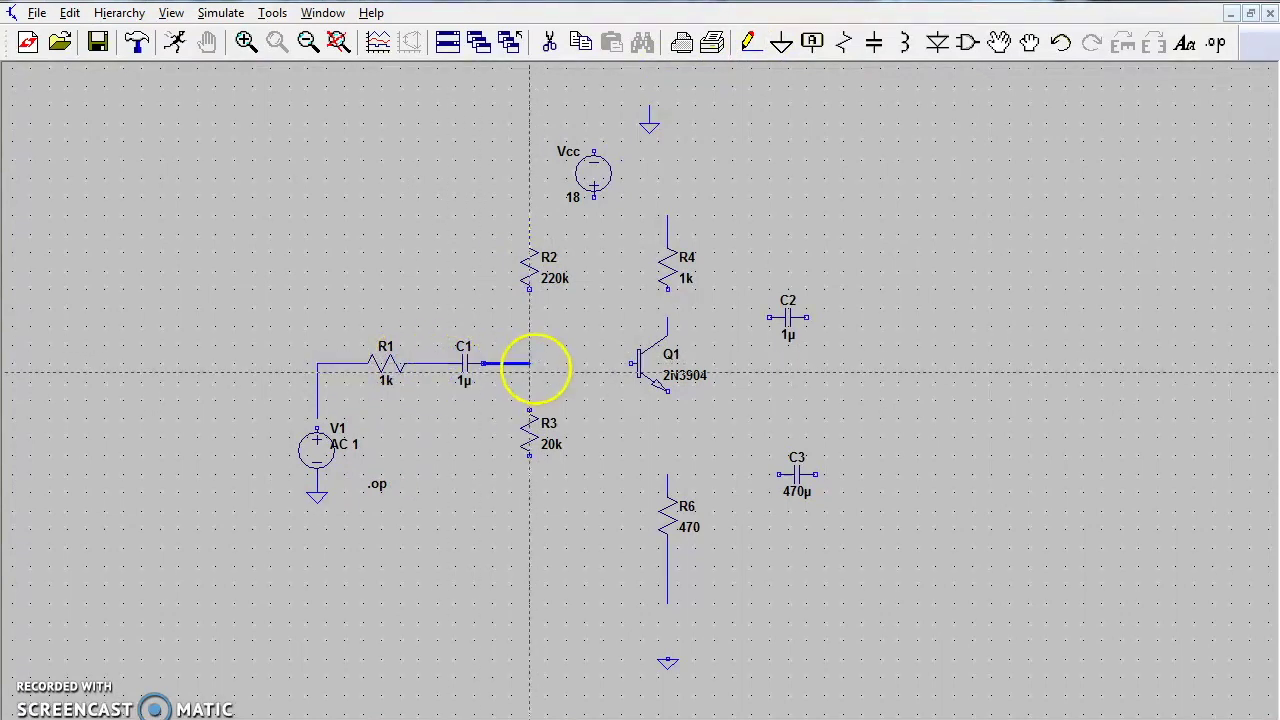
- Wire R3's bottom along the ground rail to R6, and ground up through R6 to Q1's emitter
{"action": "left_click", "coordinate": [530, 455]}
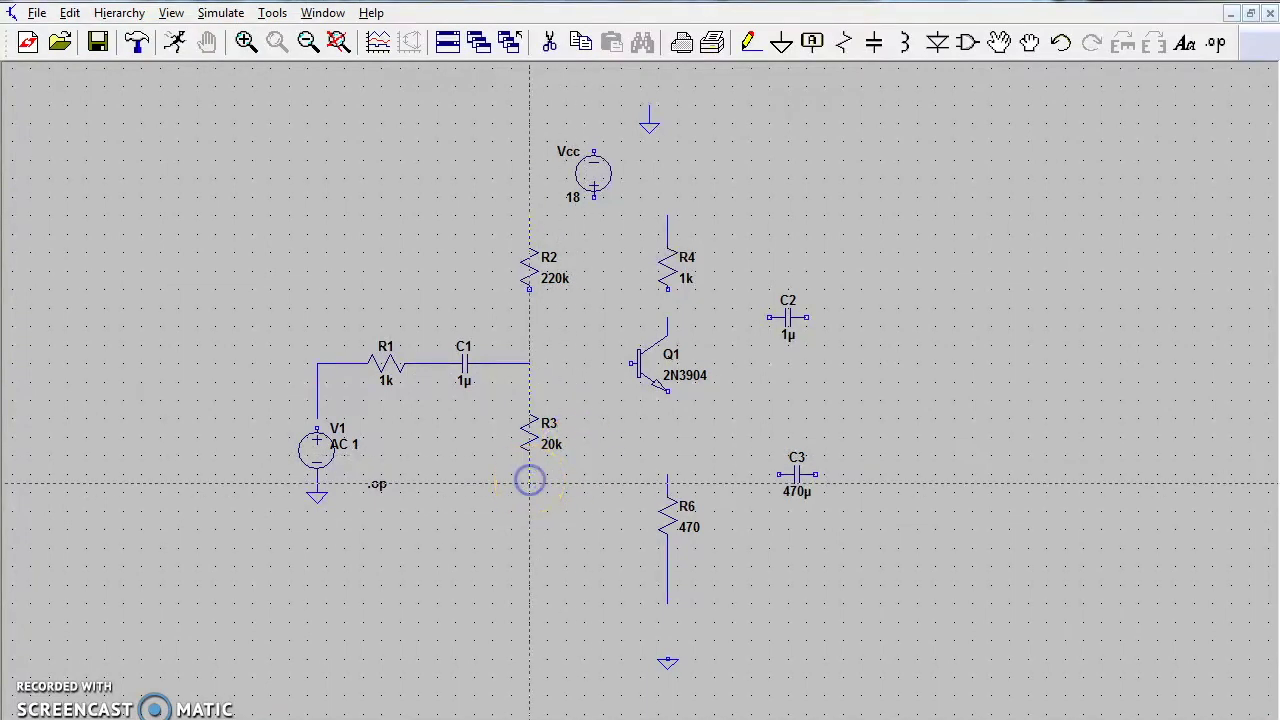
{"action": "left_click", "coordinate": [750, 45]}
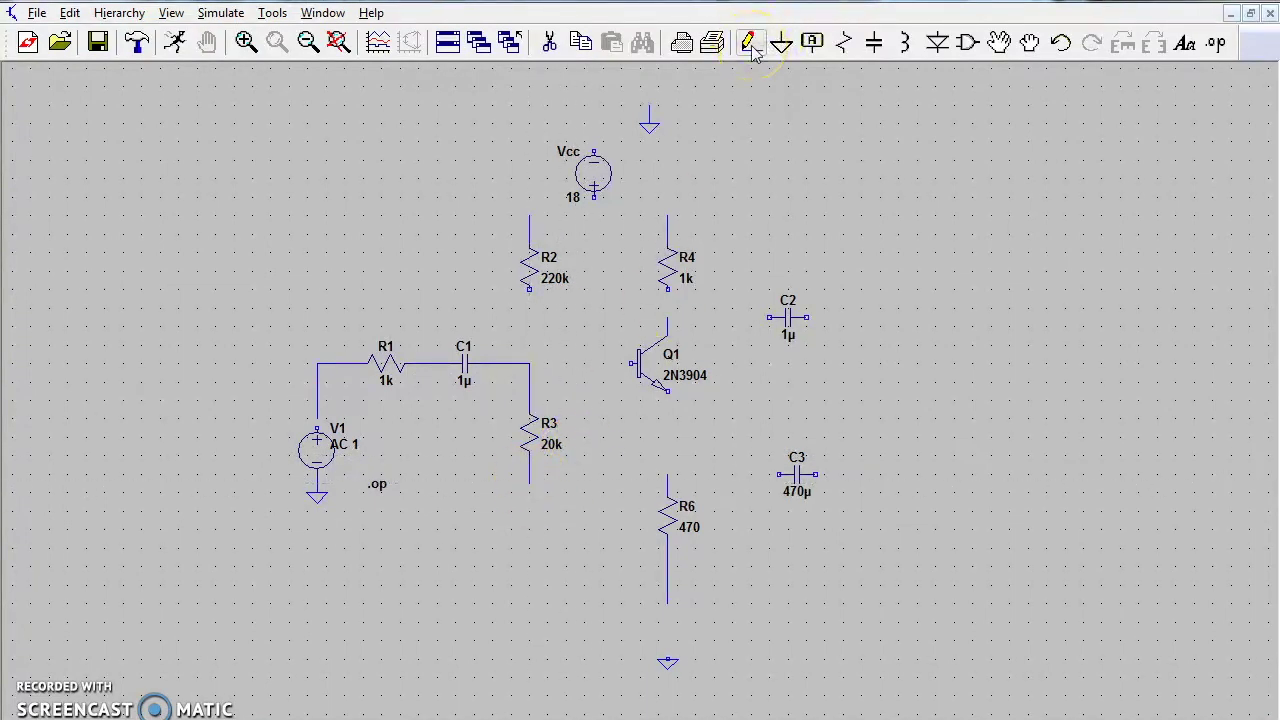
{"action": "left_click", "coordinate": [527, 484]}
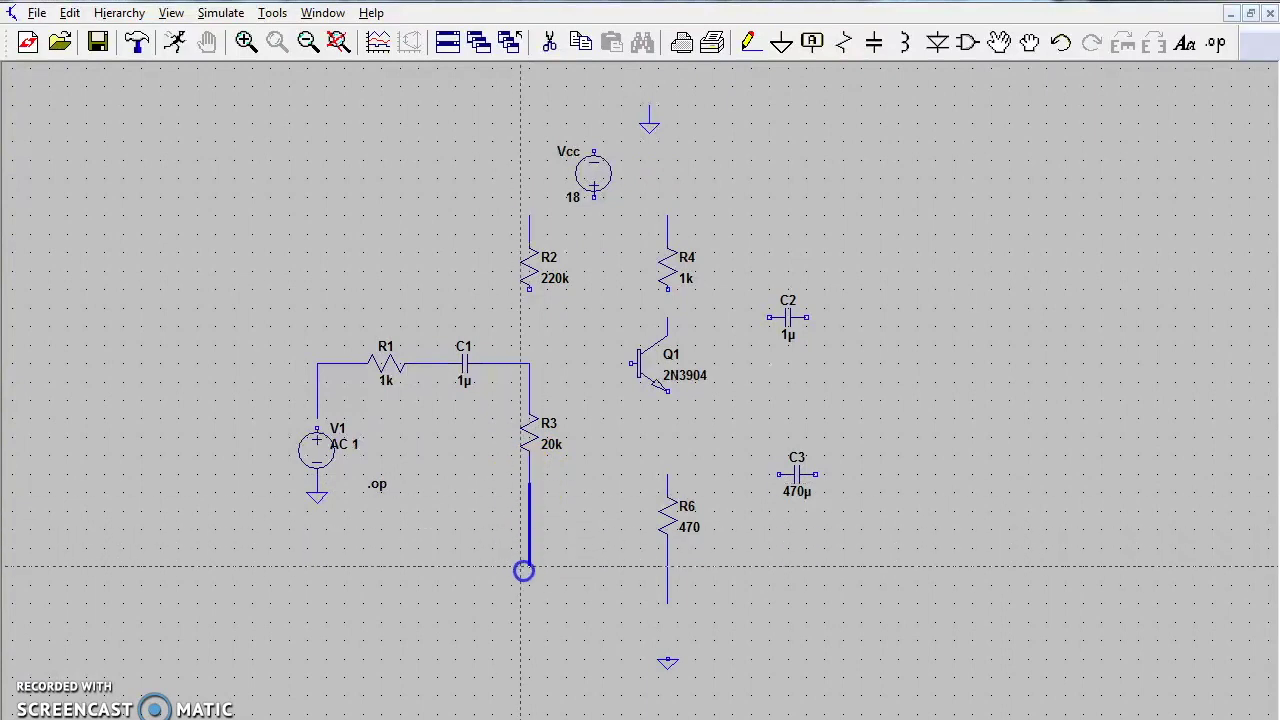
{"action": "left_click", "coordinate": [528, 601]}
{"action": "left_click", "coordinate": [667, 603]}
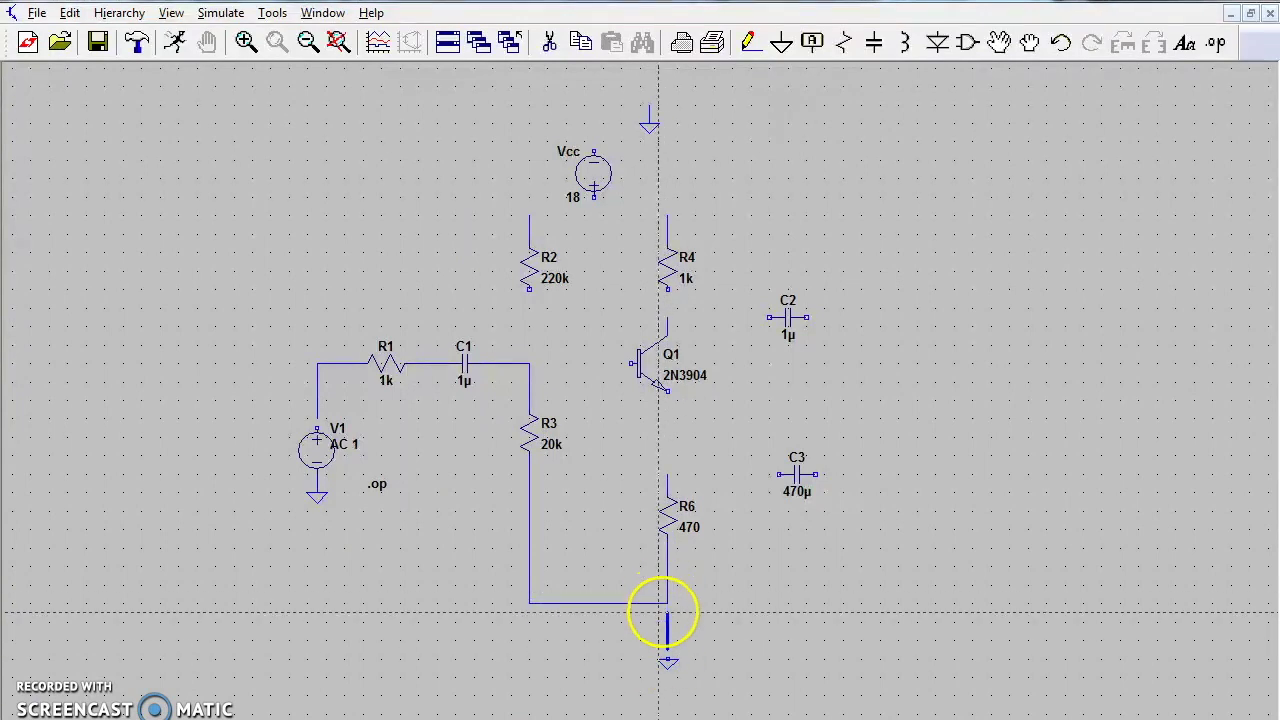
{"action": "left_click", "coordinate": [749, 42]}
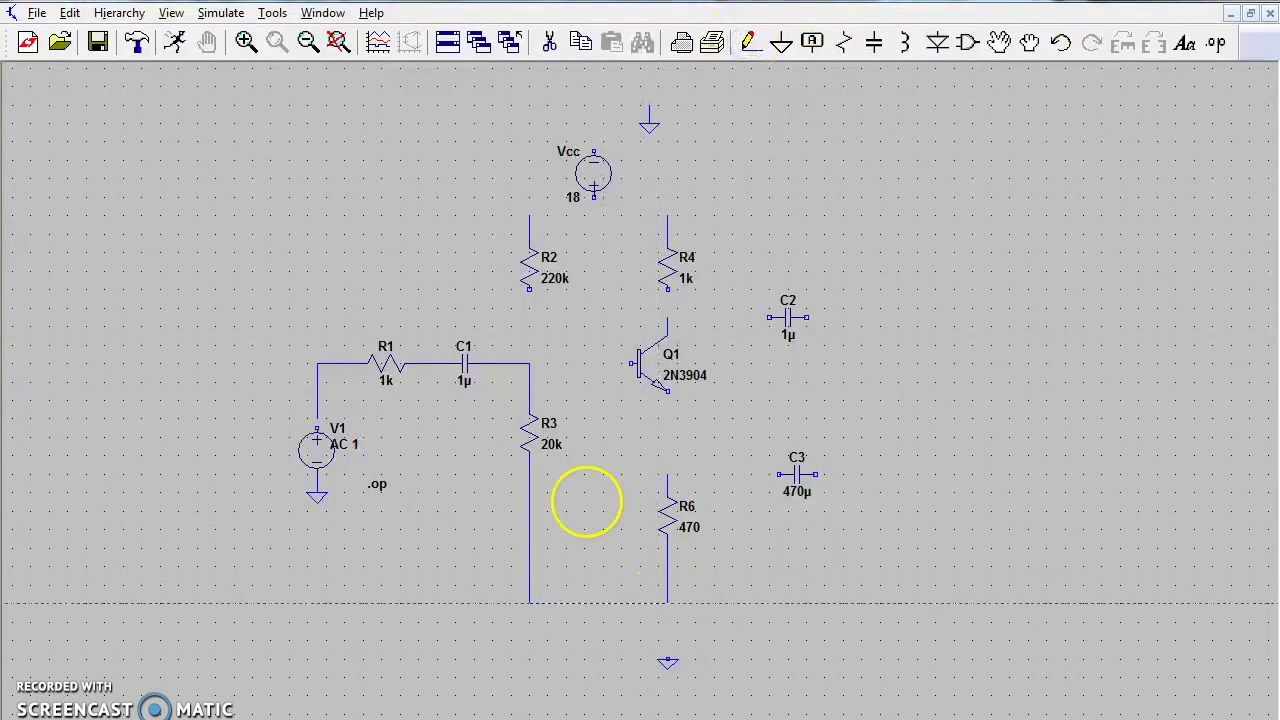
{"action": "left_click", "coordinate": [667, 660]}
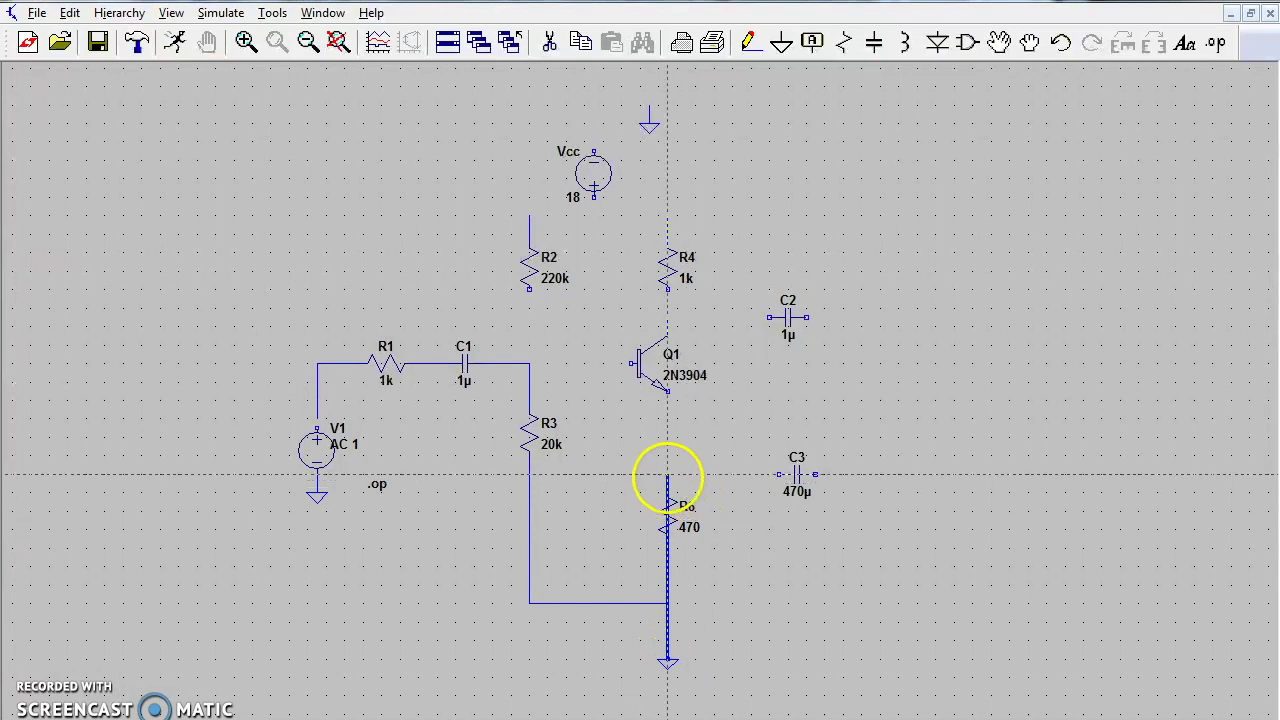
{"action": "left_click", "coordinate": [666, 398]}
- Connect Q1's base to the C1/R3 junction and R4's bottom to Q1's collector
{"action": "left_click", "coordinate": [625, 363]}
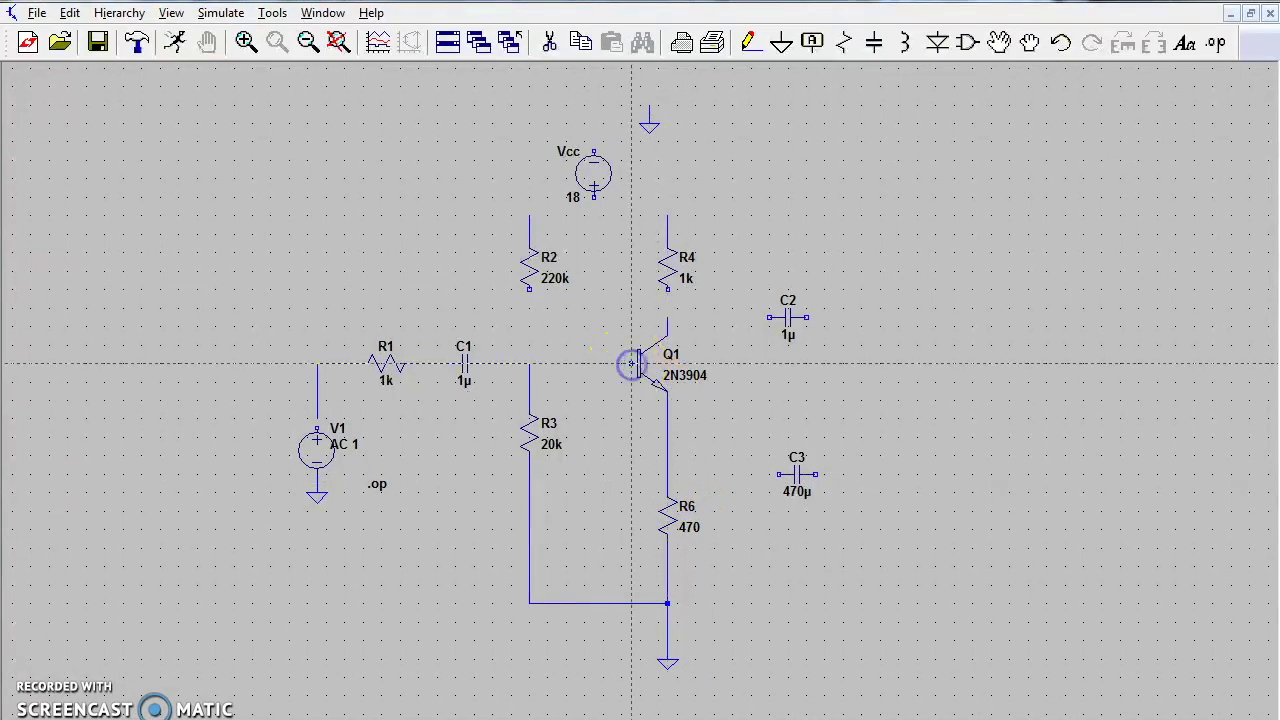
{"action": "left_click", "coordinate": [531, 368]}
{"action": "left_click", "coordinate": [668, 317]}
{"action": "left_click", "coordinate": [667, 290]}
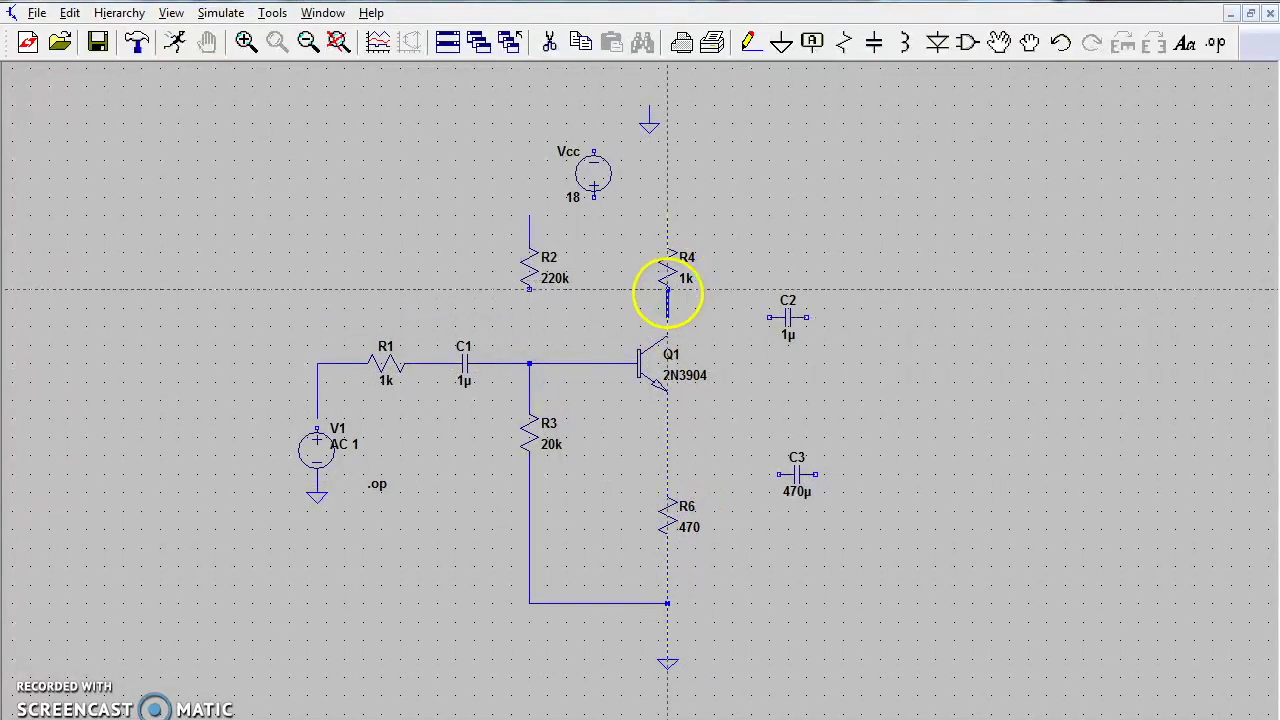
{"action": "left_click", "coordinate": [668, 214]}
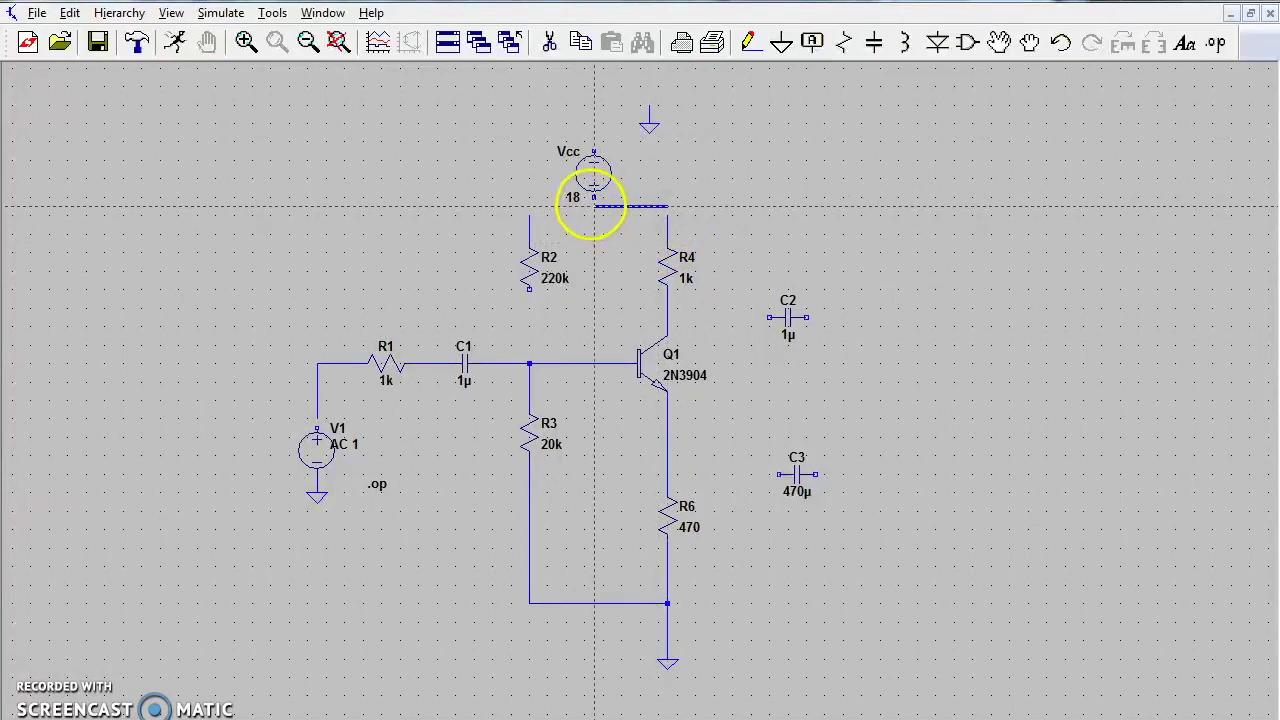
{"action": "key", "text": "Escape"}
- Wire R2 to the base junction, R2 and R4 tops to Vcc, and Vcc to ground
{"action": "left_click", "coordinate": [750, 42]}
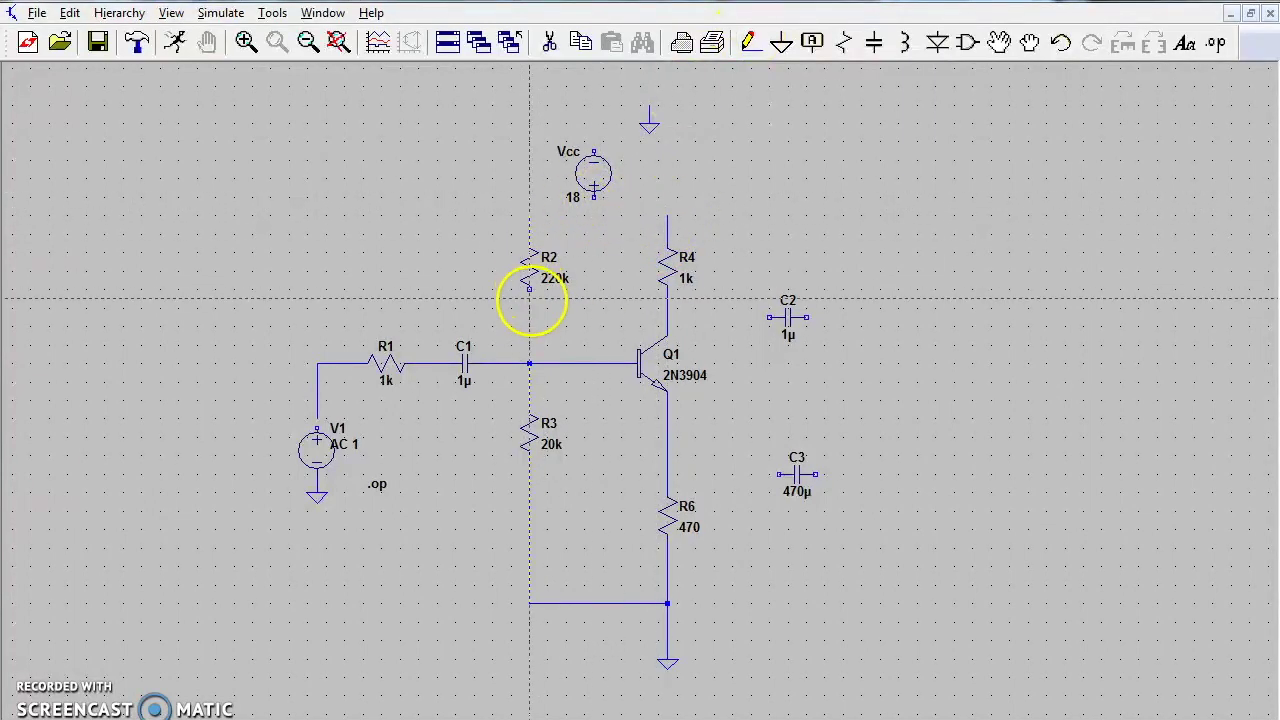
{"action": "left_click", "coordinate": [530, 289]}
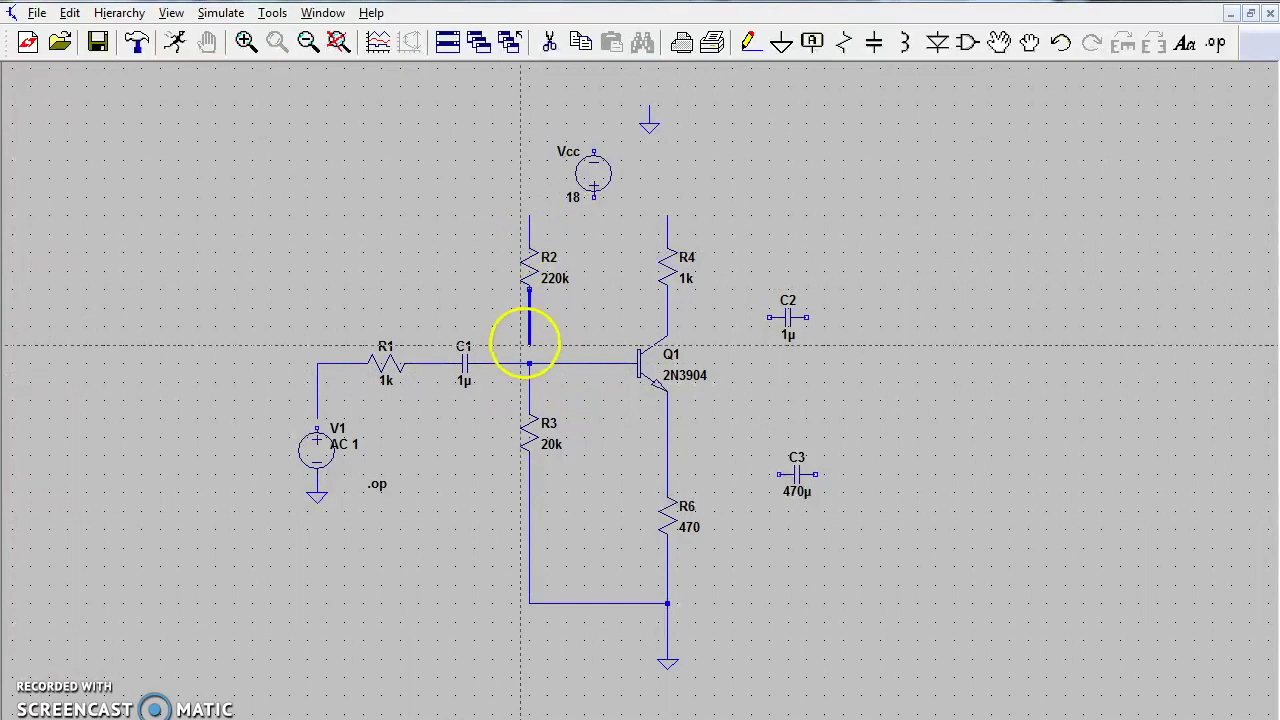
{"action": "left_click", "coordinate": [530, 364]}
{"action": "left_click", "coordinate": [529, 215]}
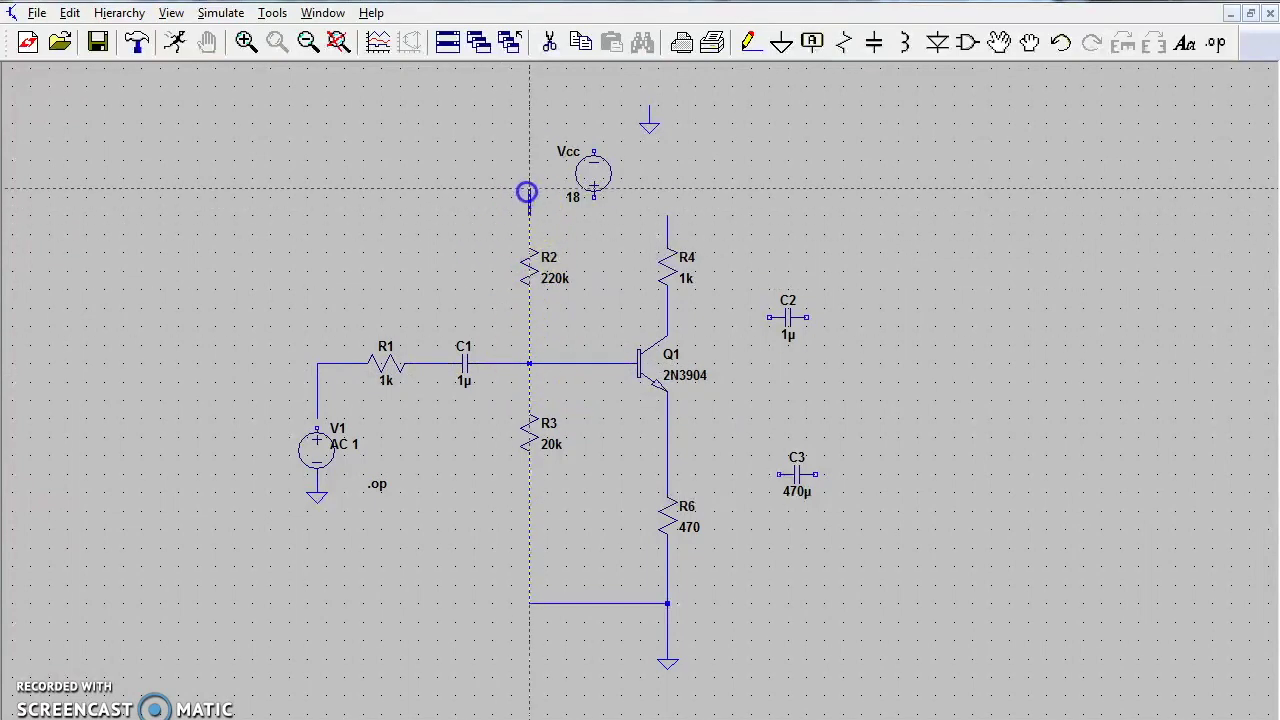
{"action": "left_click", "coordinate": [593, 197]}
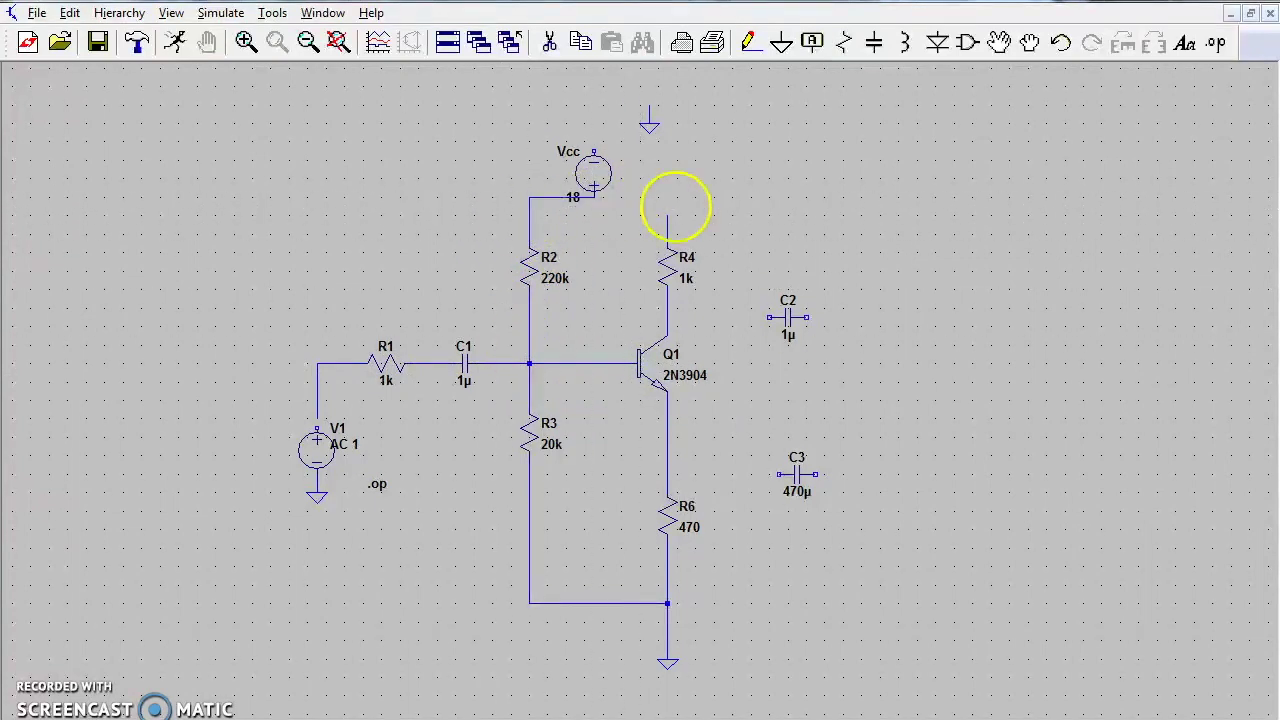
{"action": "left_click", "coordinate": [667, 197]}
{"action": "left_click", "coordinate": [593, 197]}
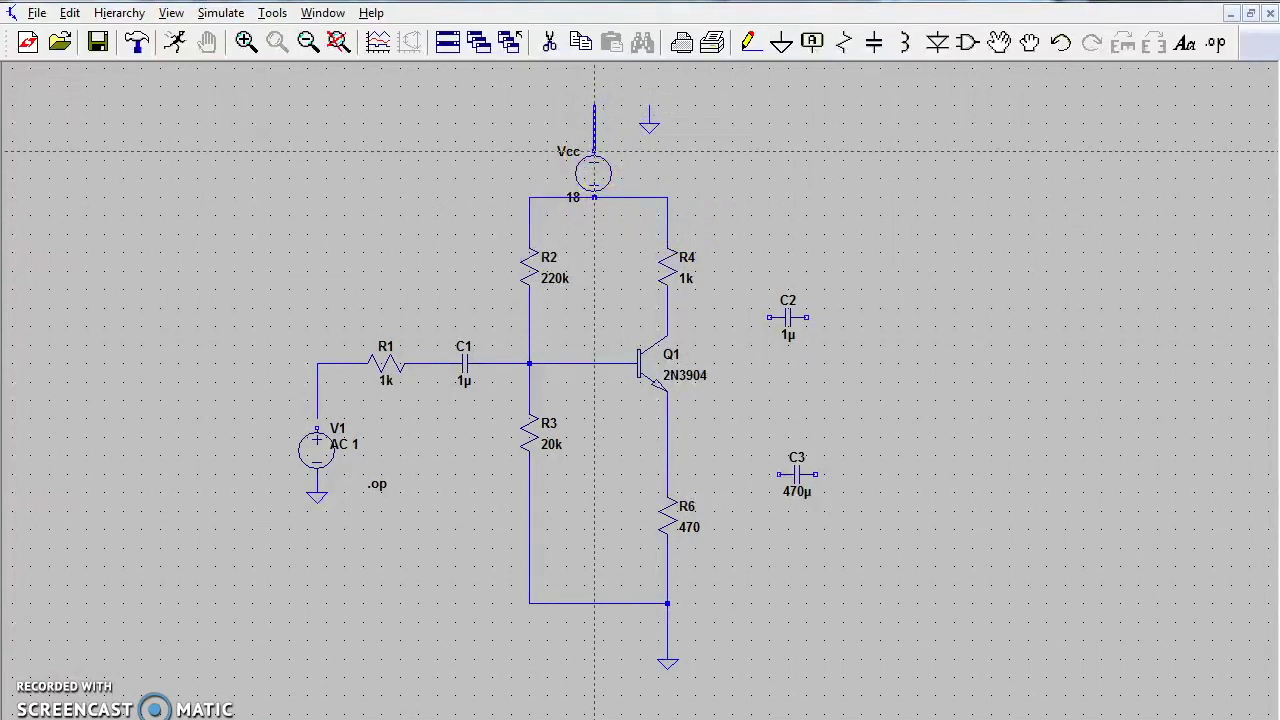
{"action": "left_click", "coordinate": [595, 104]}
- Connect C2 to Q1's collector and run an output wire from its right pin
{"action": "left_click", "coordinate": [770, 317]}
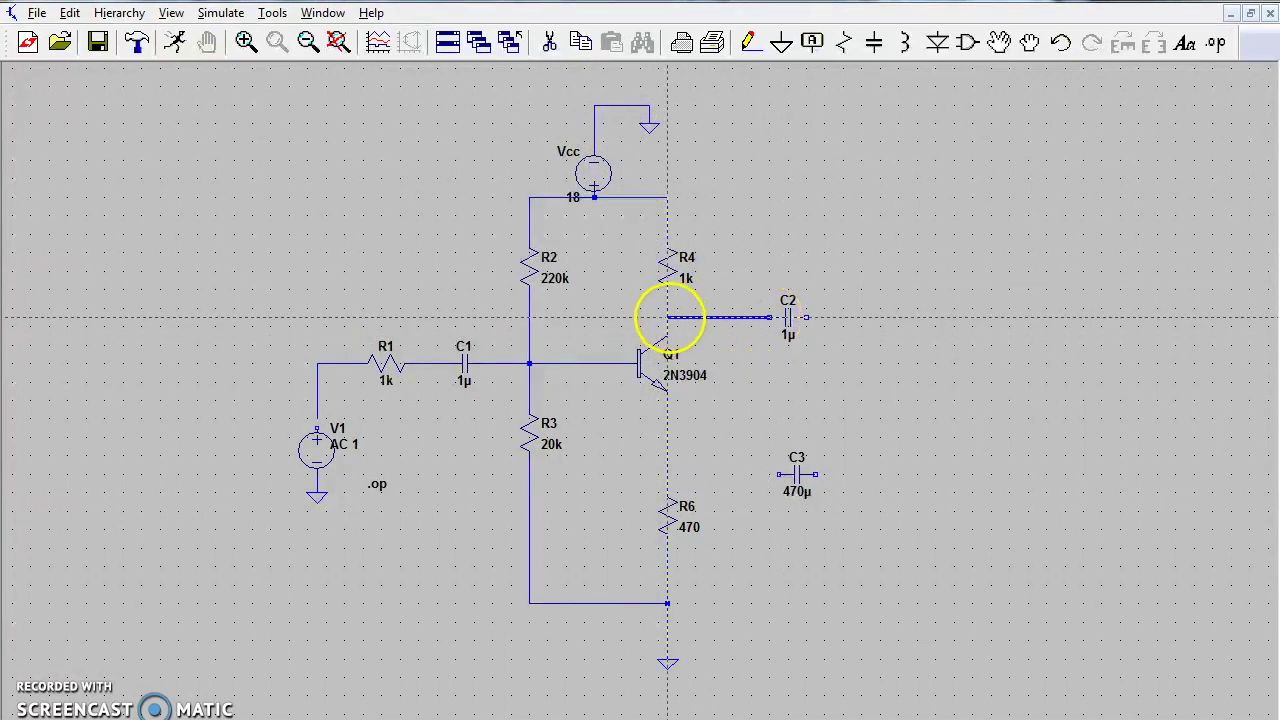
{"action": "left_click", "coordinate": [668, 317]}
{"action": "left_click", "coordinate": [808, 318]}
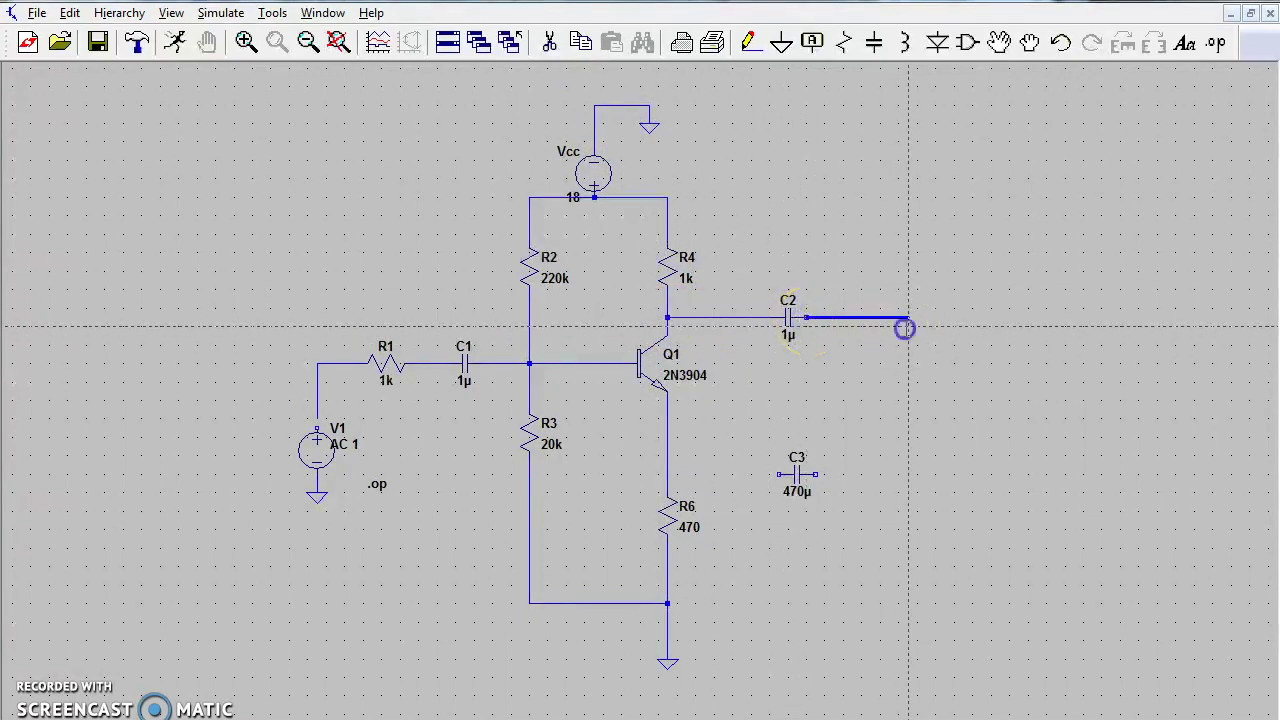
{"action": "left_click", "coordinate": [908, 317]}
{"action": "right_click", "coordinate": [786, 434]}
- Wire C3 from the R6 emitter node down to the bottom ground rail, bypassing R6
{"action": "left_click", "coordinate": [762, 34]}
{"action": "left_click", "coordinate": [779, 474]}
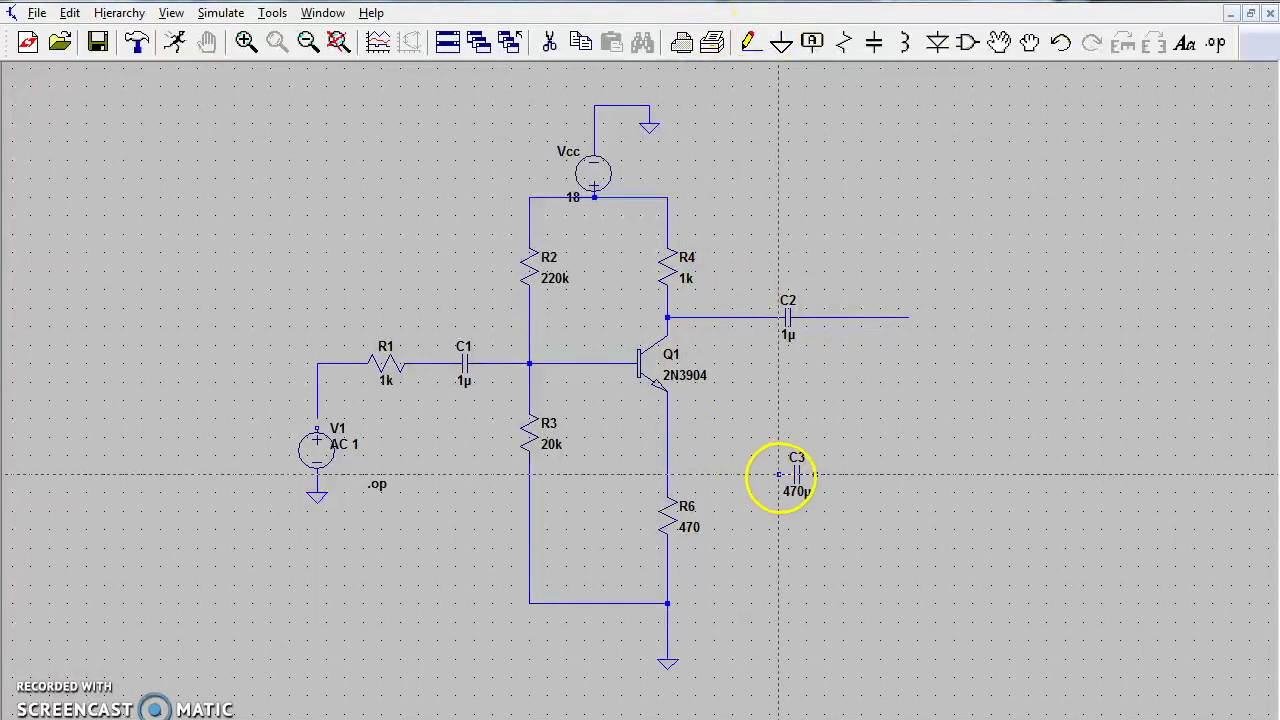
{"action": "left_click", "coordinate": [779, 474]}
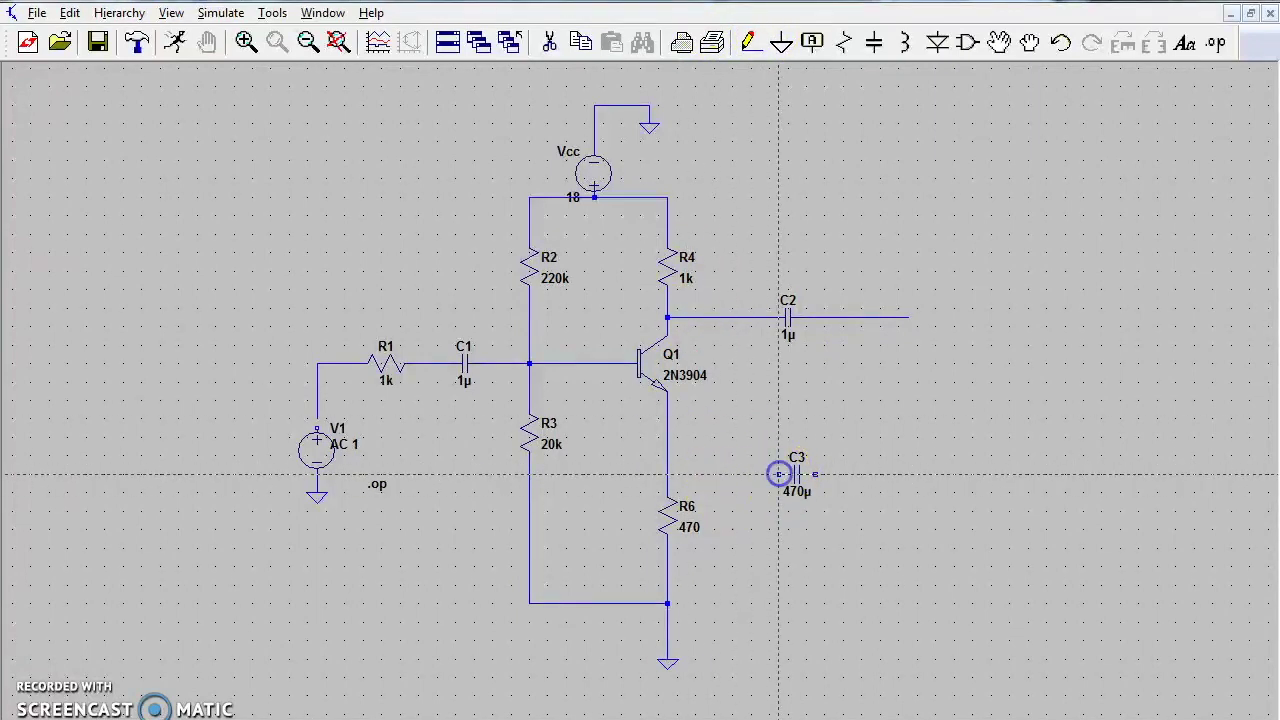
{"action": "left_click", "coordinate": [668, 474]}
{"action": "left_click", "coordinate": [789, 474]}
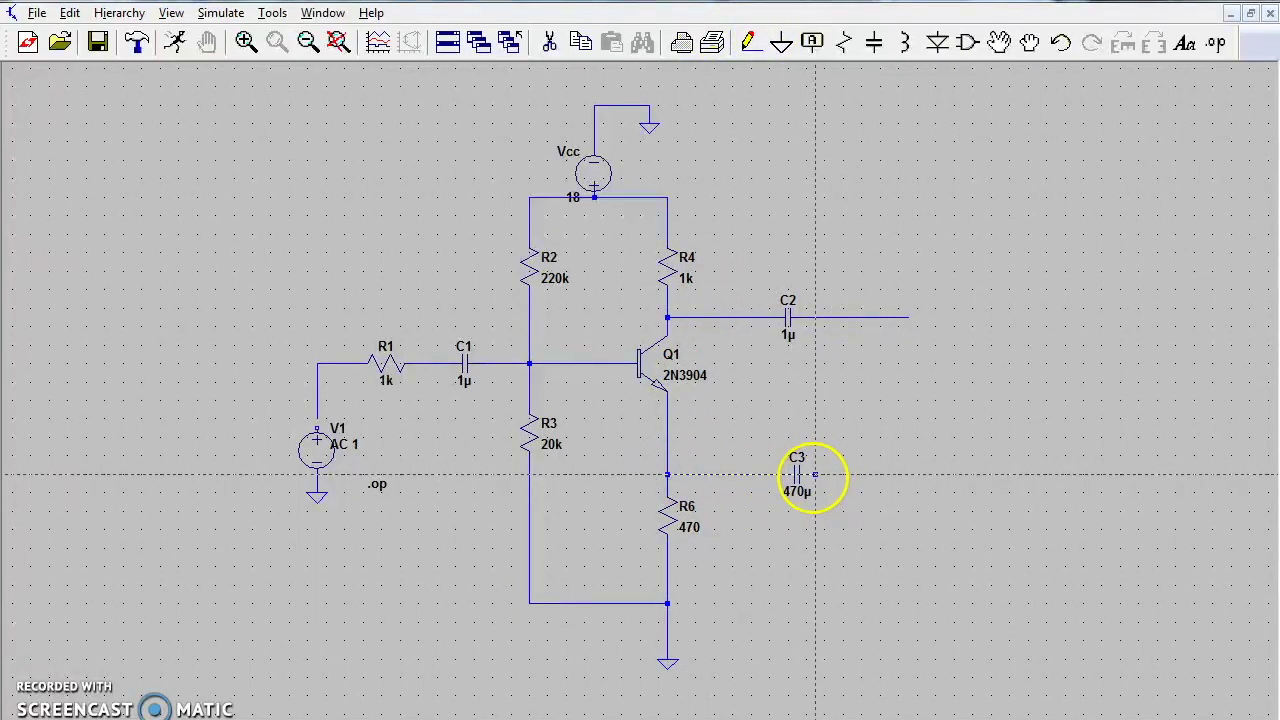
{"action": "left_click", "coordinate": [852, 603]}
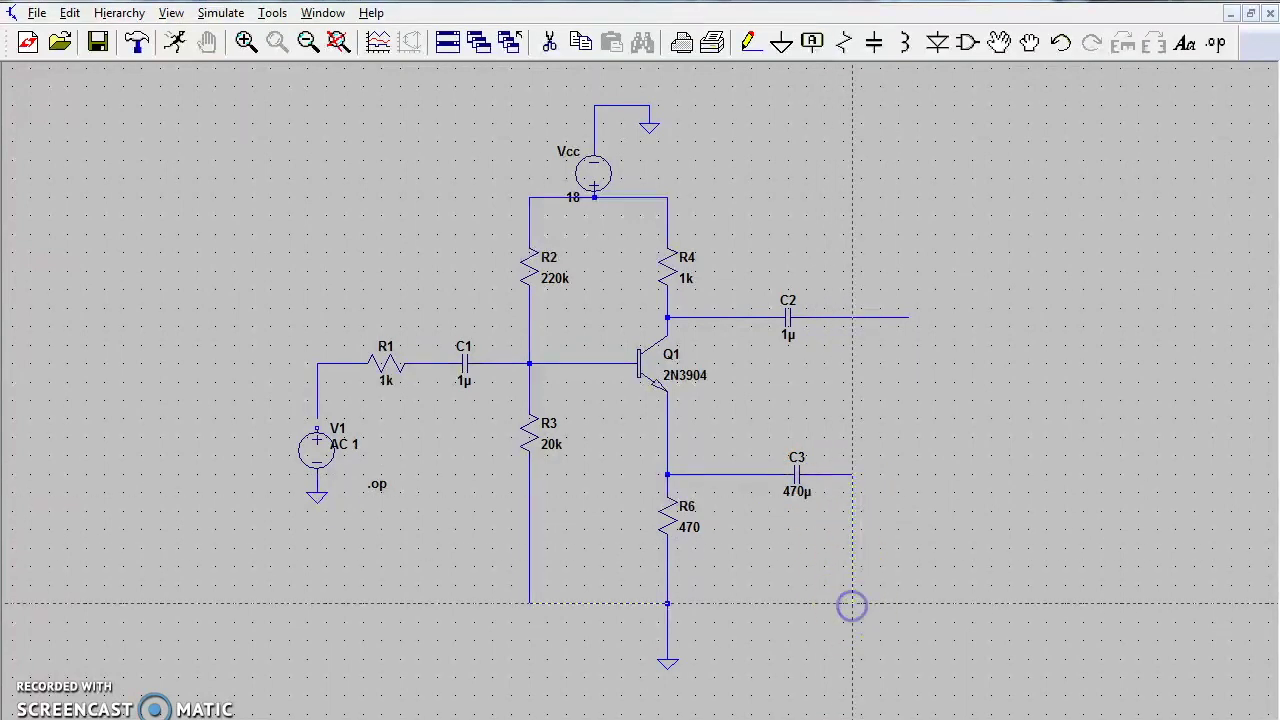
{"action": "left_click", "coordinate": [668, 605]}
- Exit wire drawing mode with the amplifier wiring complete
{"action": "right_click", "coordinate": [667, 603]}
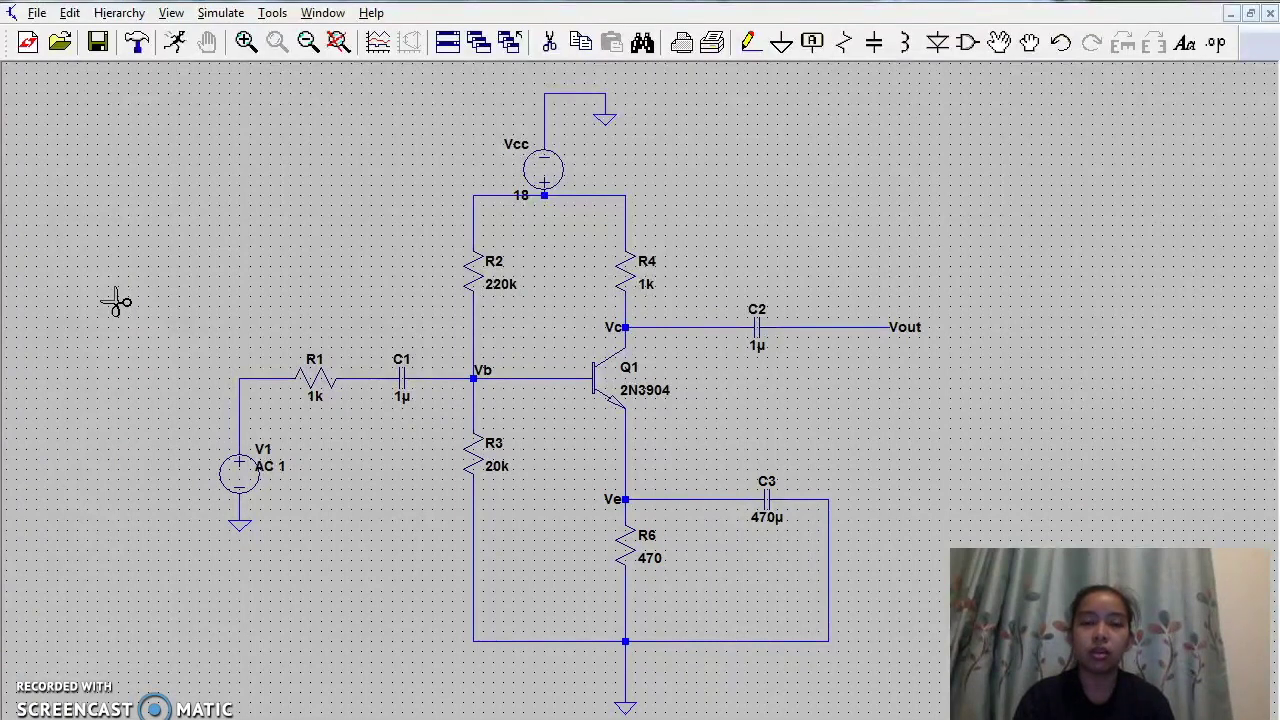
- Place a DC op pnt (.op) directive beside R6 and run the simulation
{"action": "left_click", "coordinate": [222, 14]}
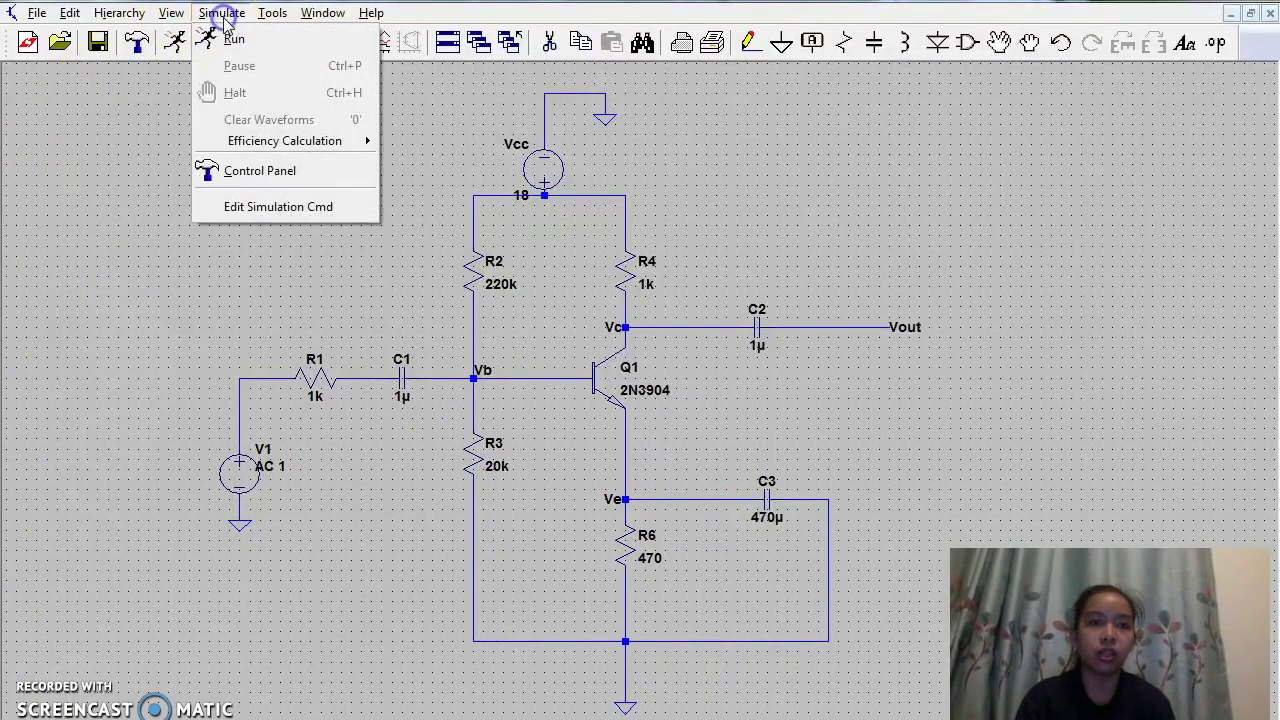
{"action": "left_click", "coordinate": [313, 207]}
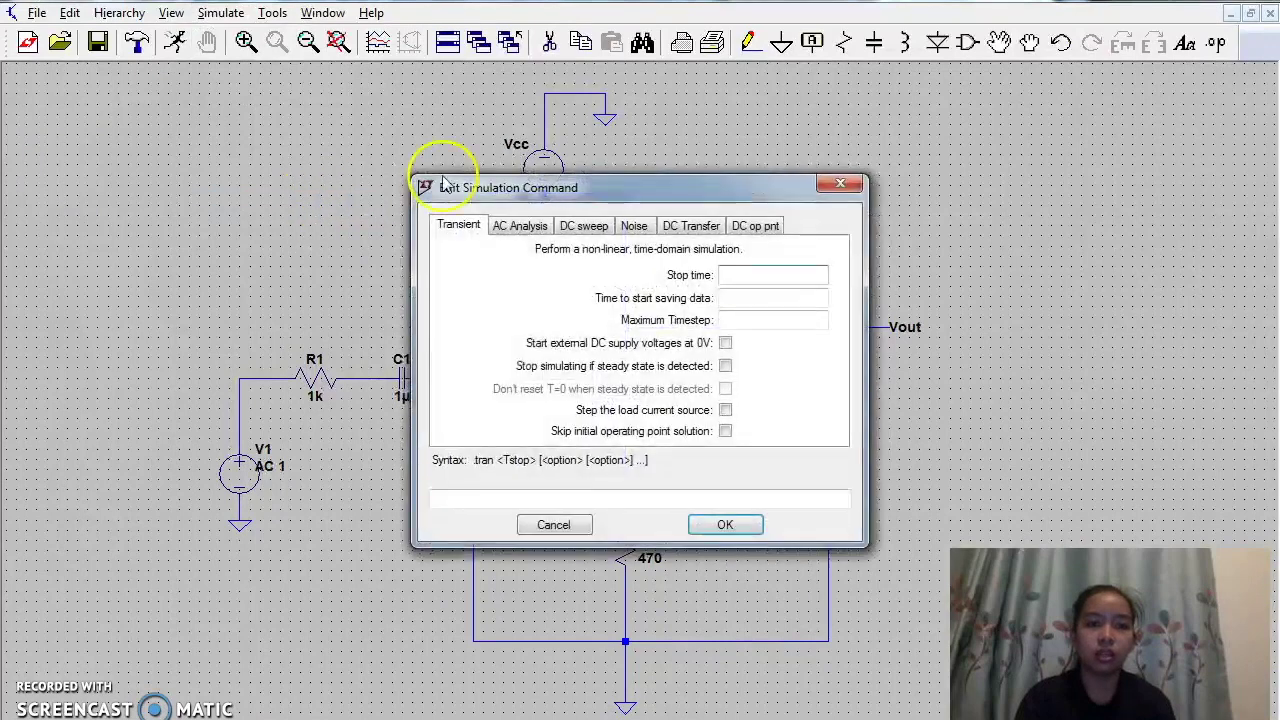
{"action": "left_click", "coordinate": [746, 228]}
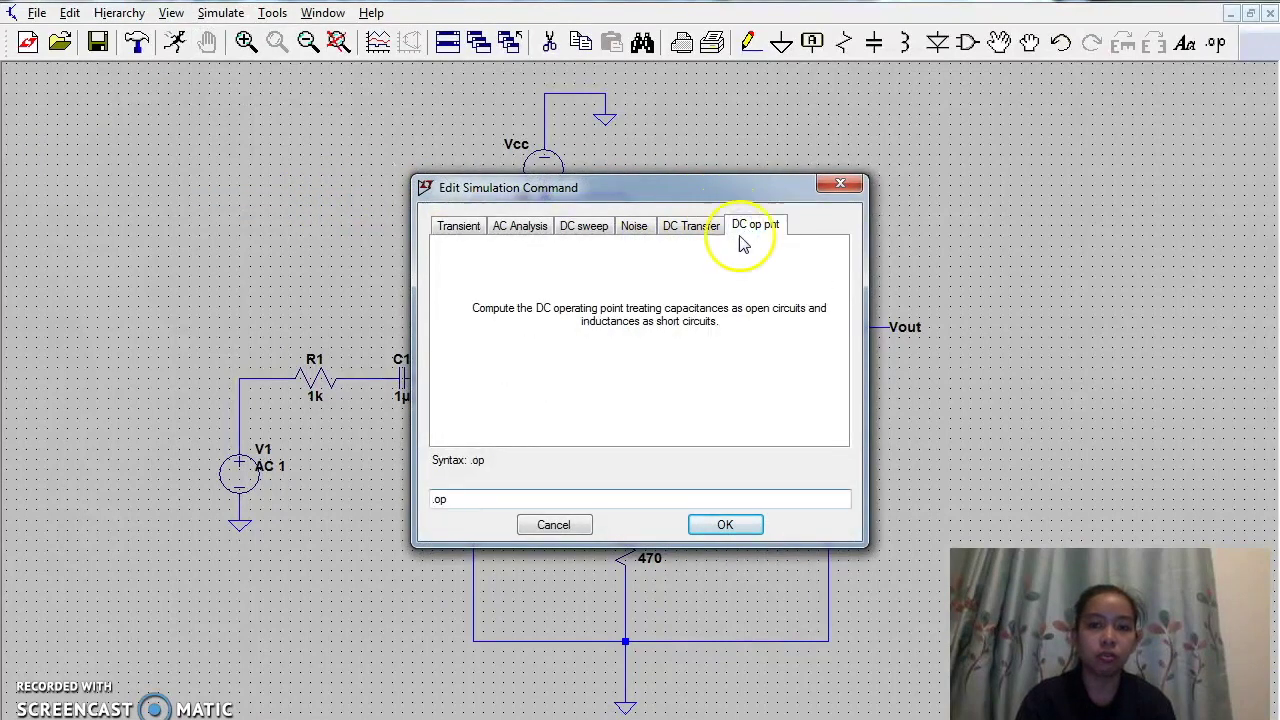
{"action": "left_click", "coordinate": [703, 525]}
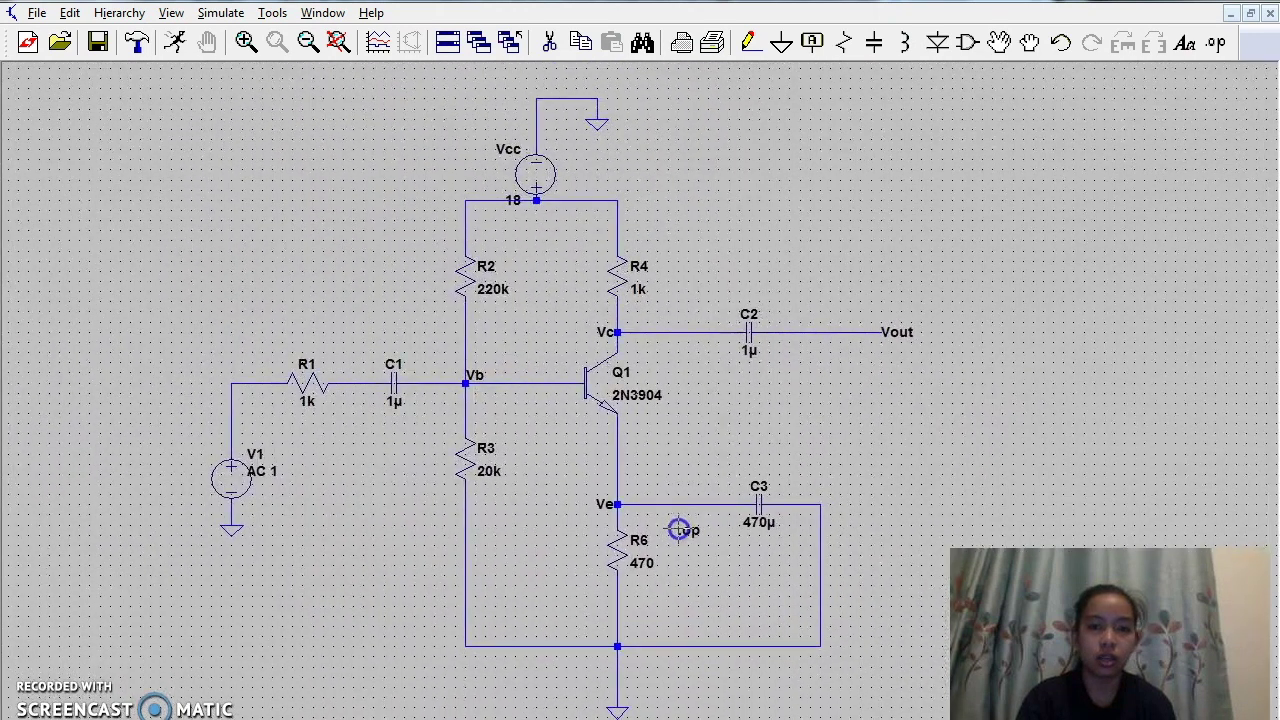
{"action": "left_click", "coordinate": [673, 528]}
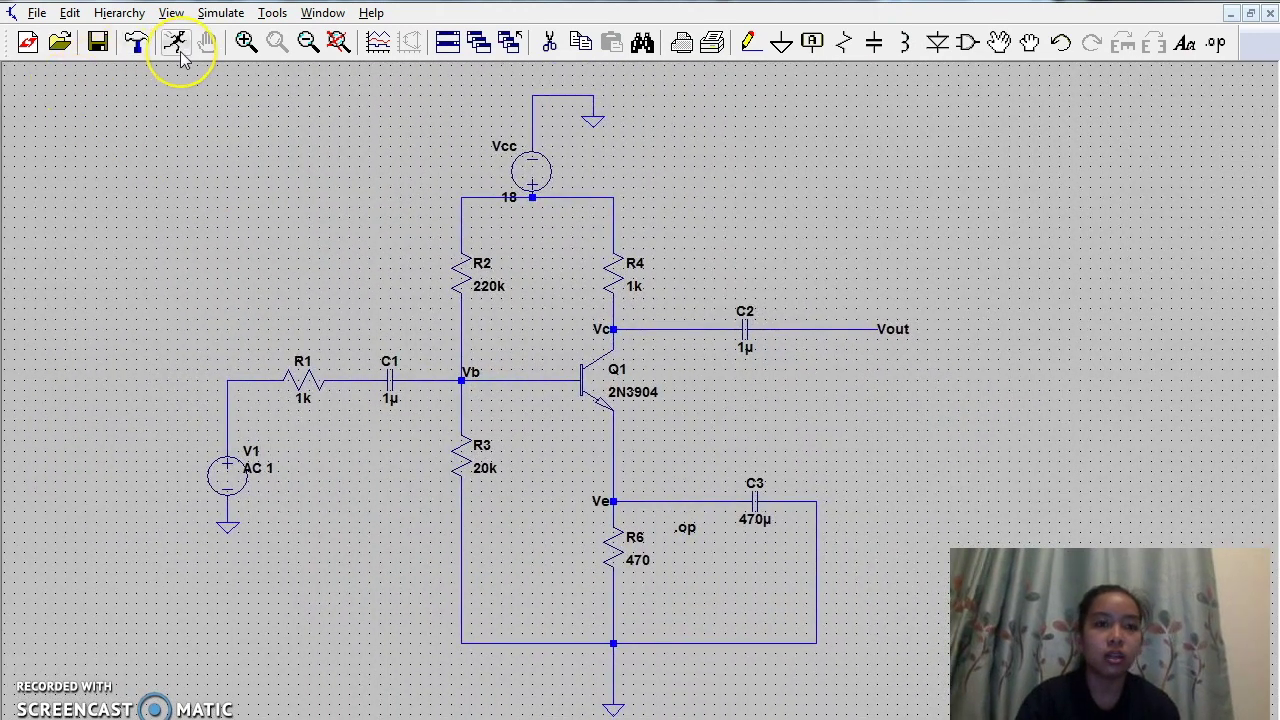
{"action": "left_click", "coordinate": [177, 45]}
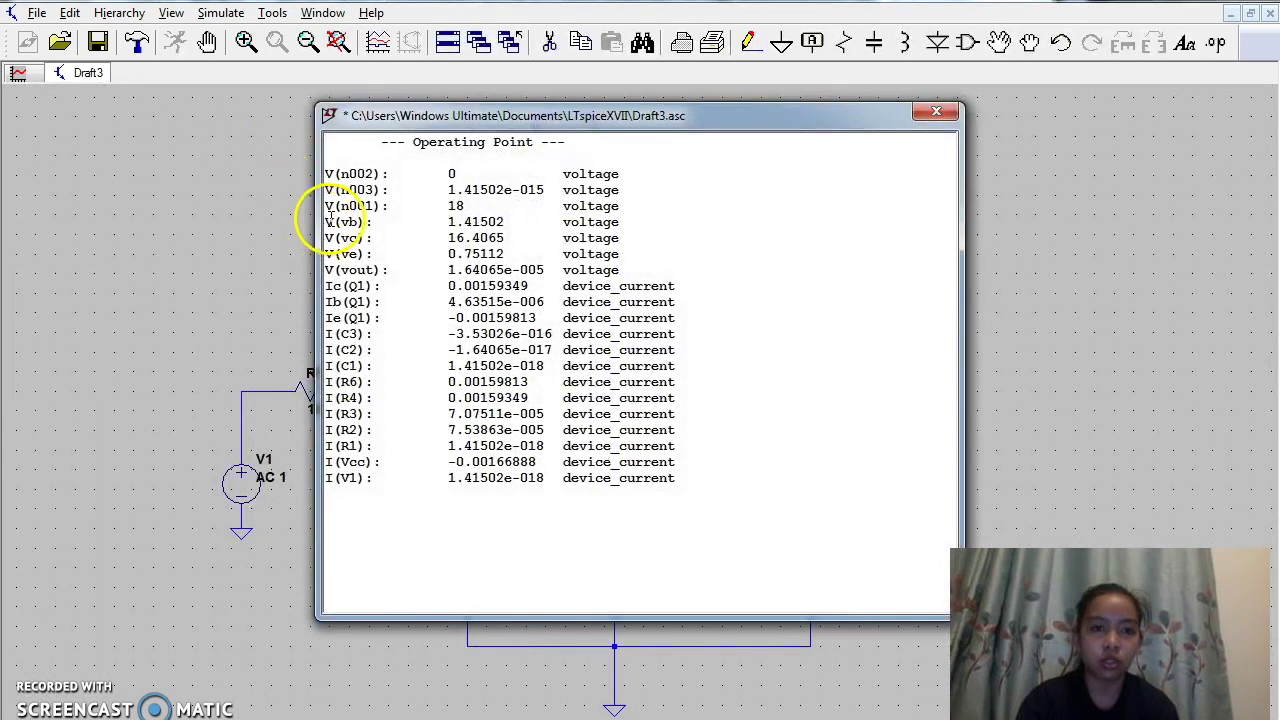
- Select the V(vb), V(vc), V(ve) and V(vout) lines in the Operating Point report
{"action": "left_click_drag", "start_coordinate": [330, 221], "coordinate": [624, 266]}
{"action": "key", "text": "ctrl+c"}
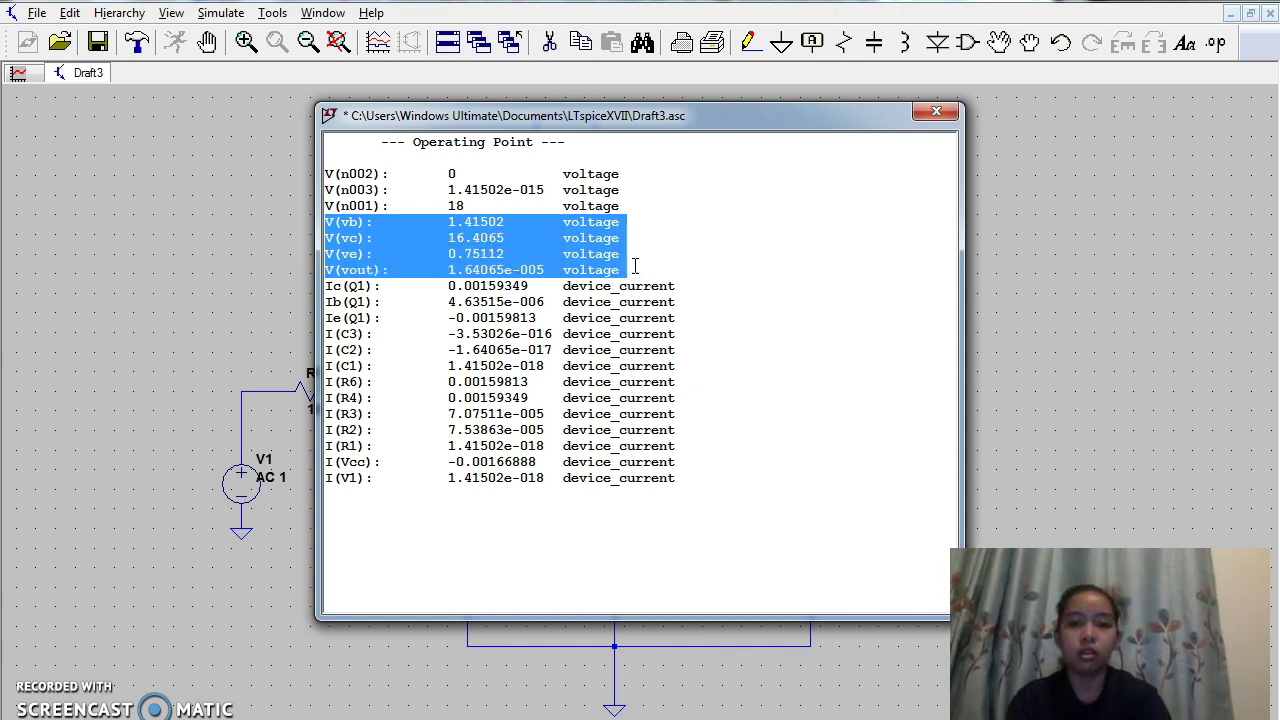
- Paste the V(vb), V(vc), V(ve) and V(vout) values as a text note right of Vcc
{"action": "left_click", "coordinate": [936, 113]}
{"action": "left_click", "coordinate": [1185, 45]}
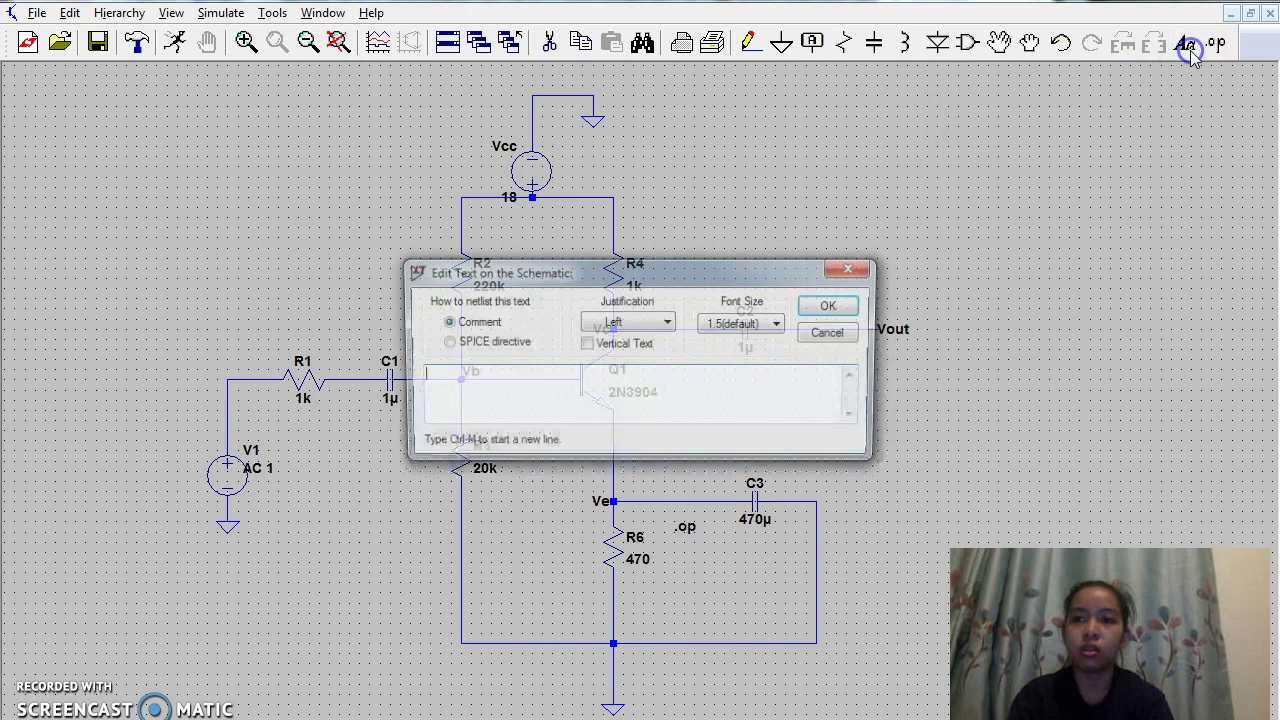
{"action": "key", "text": "ctrl+v"}
{"action": "left_click", "coordinate": [832, 305]}
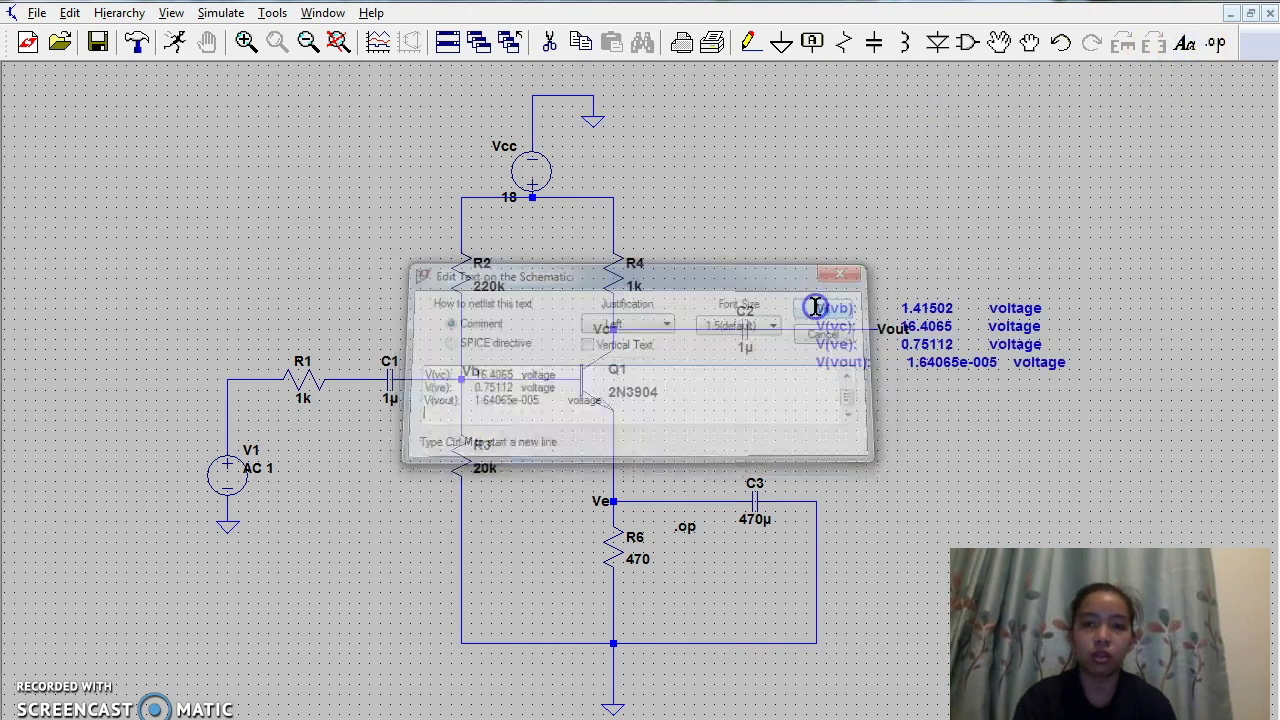
{"action": "left_click", "coordinate": [707, 164]}
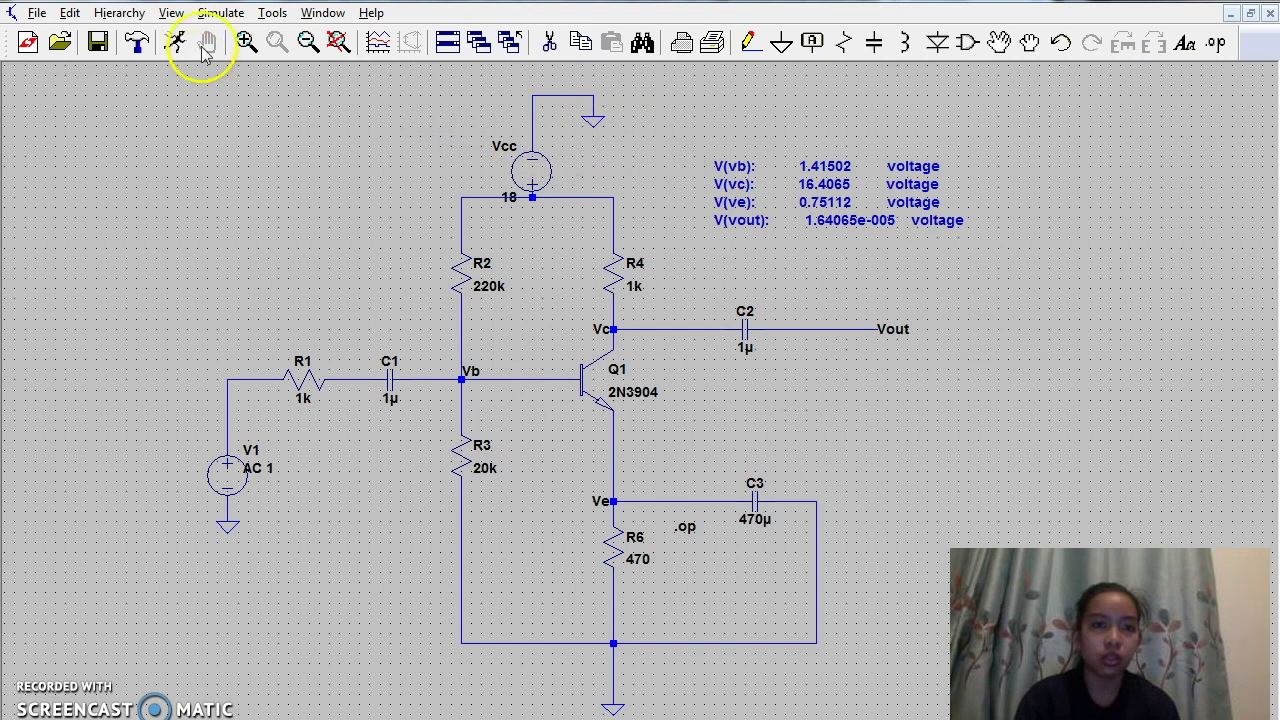
{"action": "left_click", "coordinate": [218, 14]}
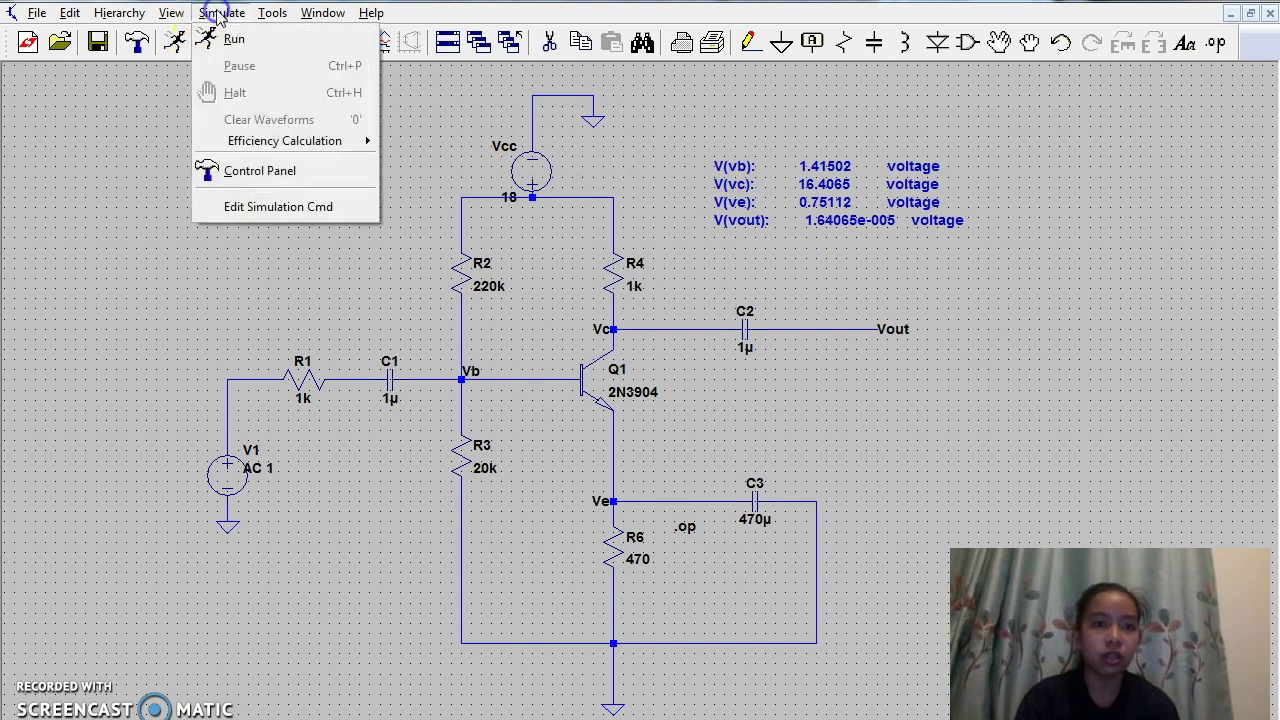
- Create a .ac dec 101 10 100meg sweep: decade, 101 points, 10 Hz to 100 MHz
{"action": "left_click", "coordinate": [272, 205]}
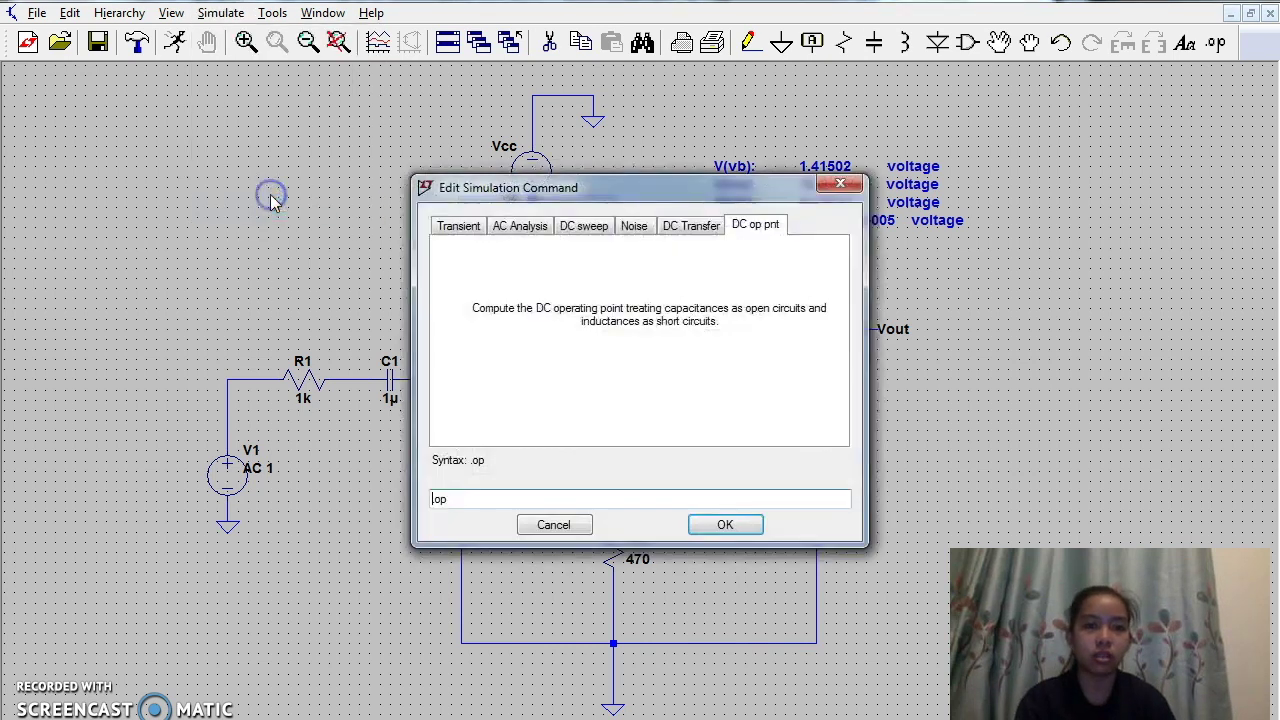
{"action": "left_click", "coordinate": [504, 228]}
{"action": "left_click", "coordinate": [680, 318]}
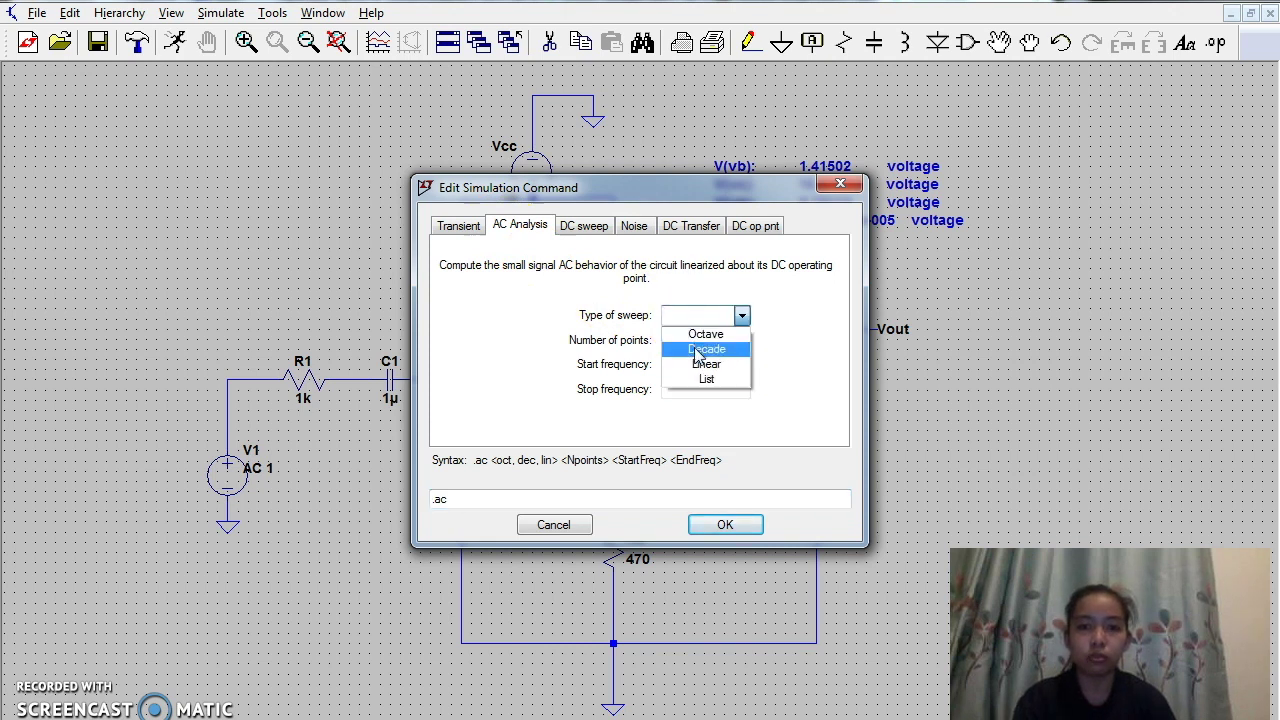
{"action": "left_click", "coordinate": [699, 352]}
{"action": "left_click", "coordinate": [696, 345]}
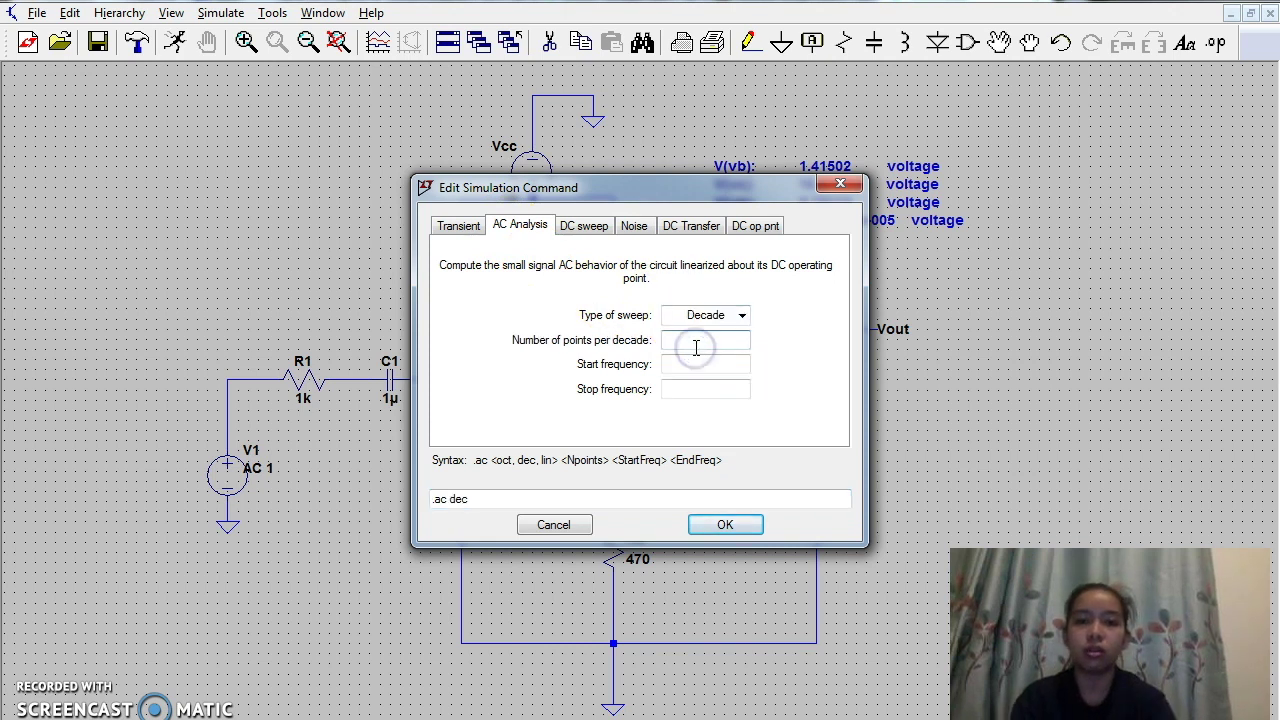
{"action": "type", "text": "101"}
{"action": "left_click", "coordinate": [705, 364]}
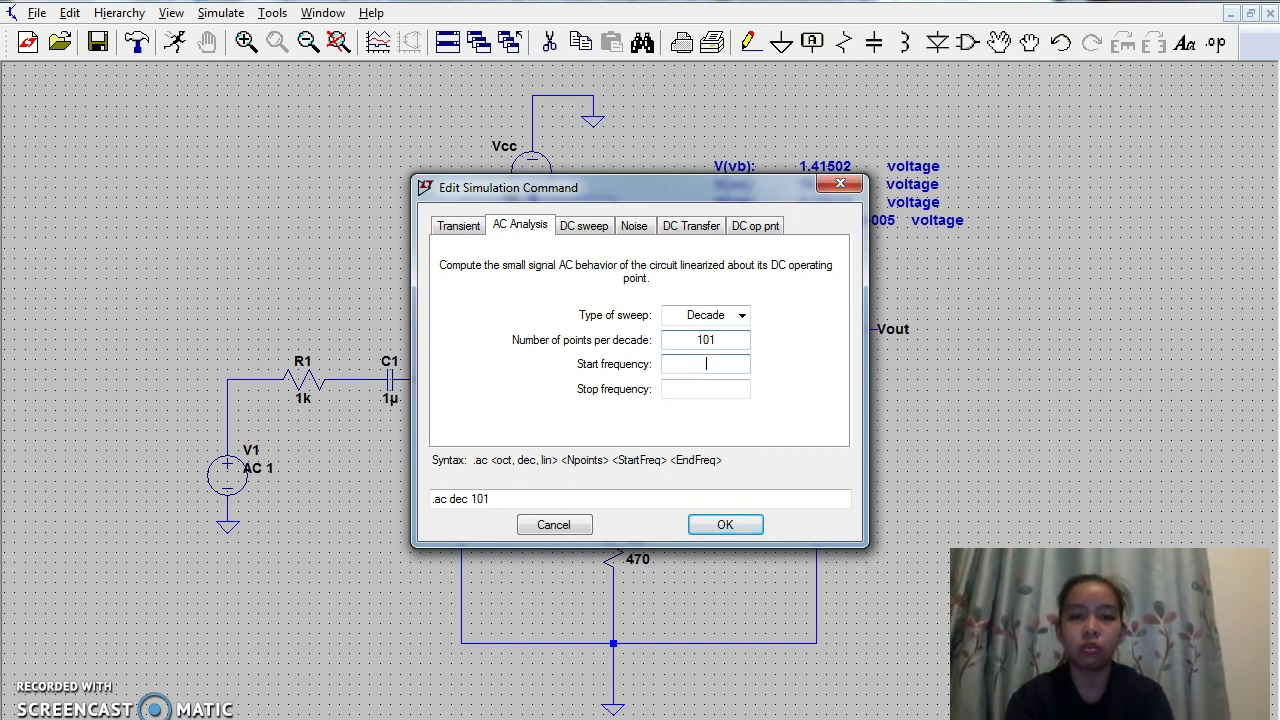
{"action": "type", "text": "10"}
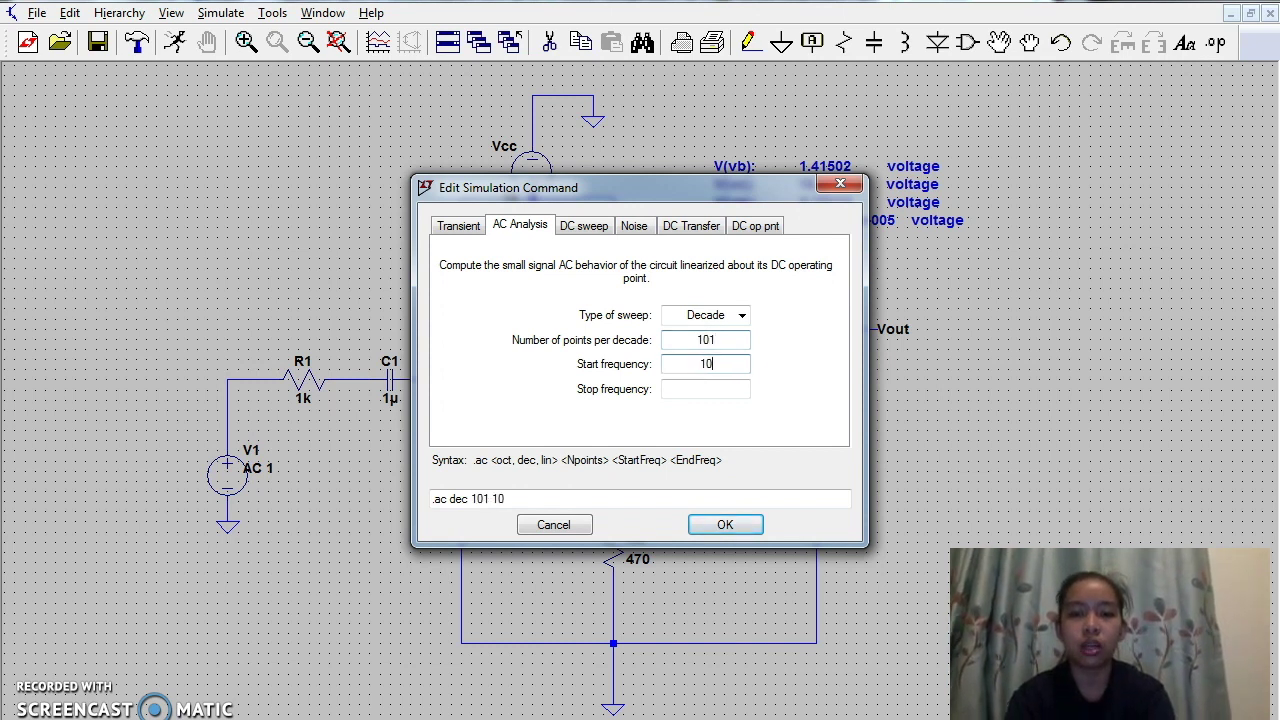
{"action": "key", "text": "Tab"}
{"action": "type", "text": "100meg"}
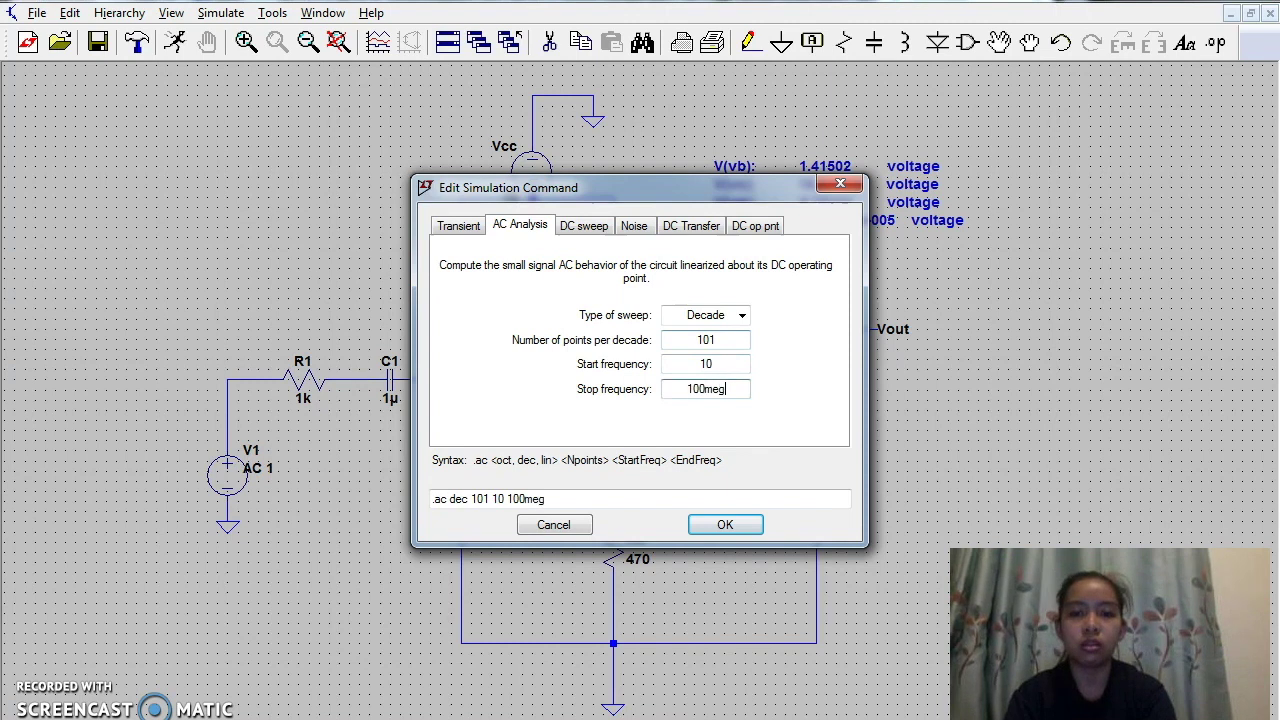
{"action": "key", "text": "Return"}
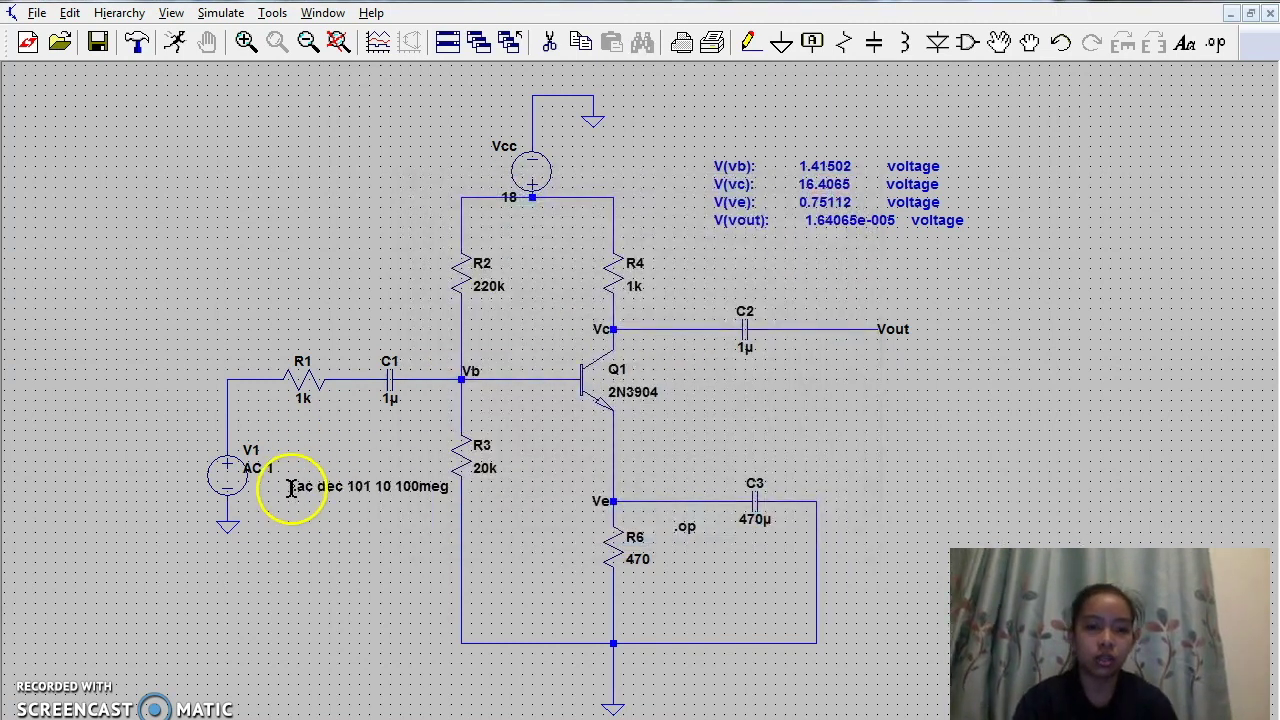
- Place the .ac directive beside V1, run the sweep and probe the Vc node
{"action": "left_click", "coordinate": [290, 487]}
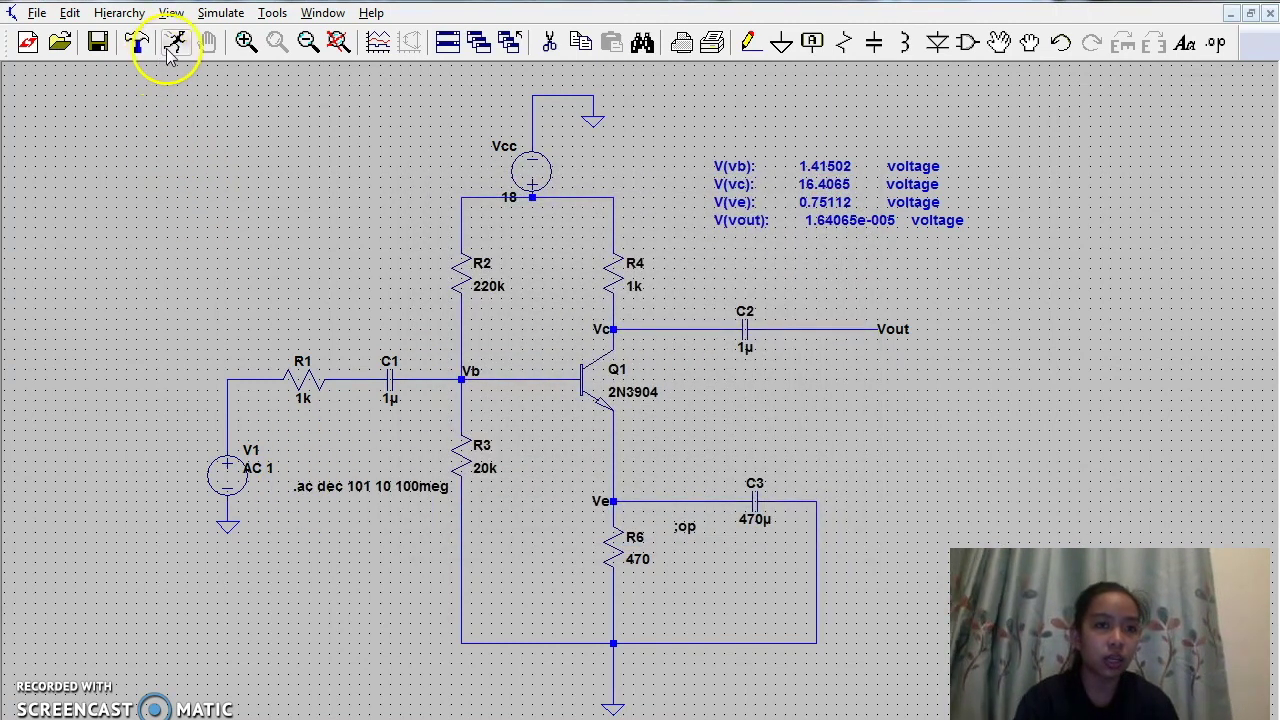
{"action": "left_click", "coordinate": [170, 50]}
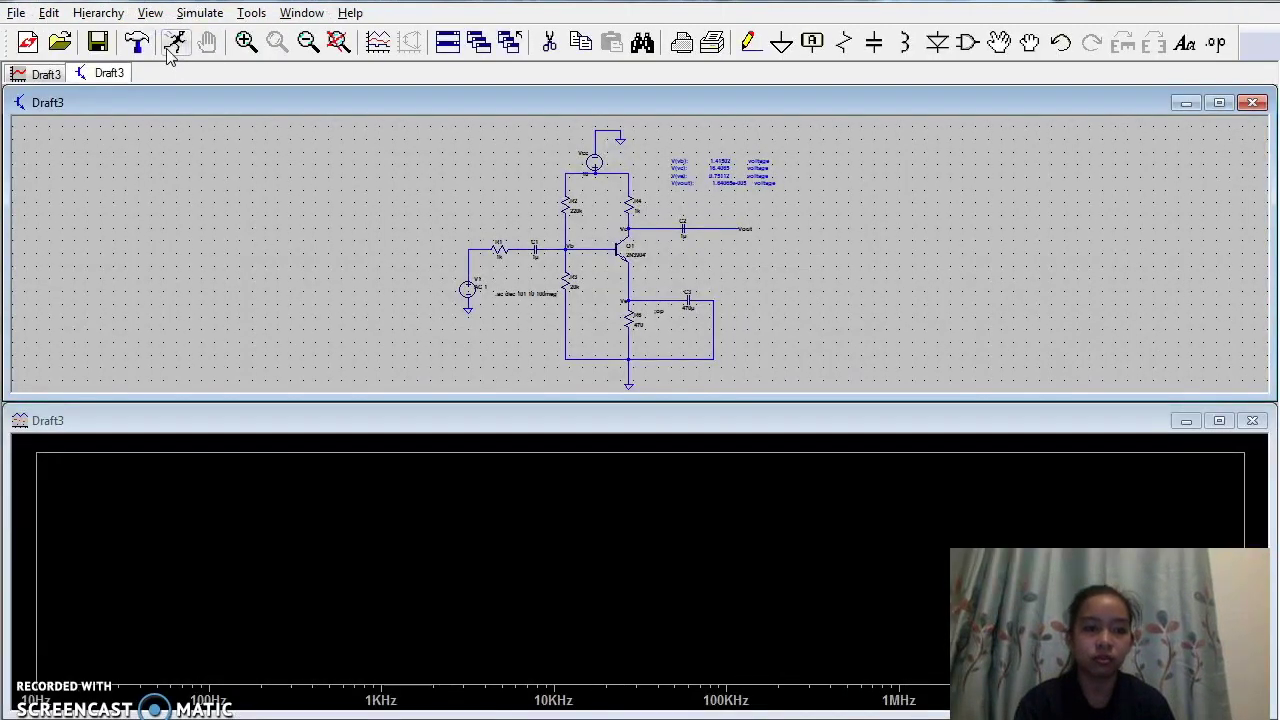
{"action": "scroll", "coordinate": [728, 288], "scroll_direction": "down", "scroll_amount": 2}
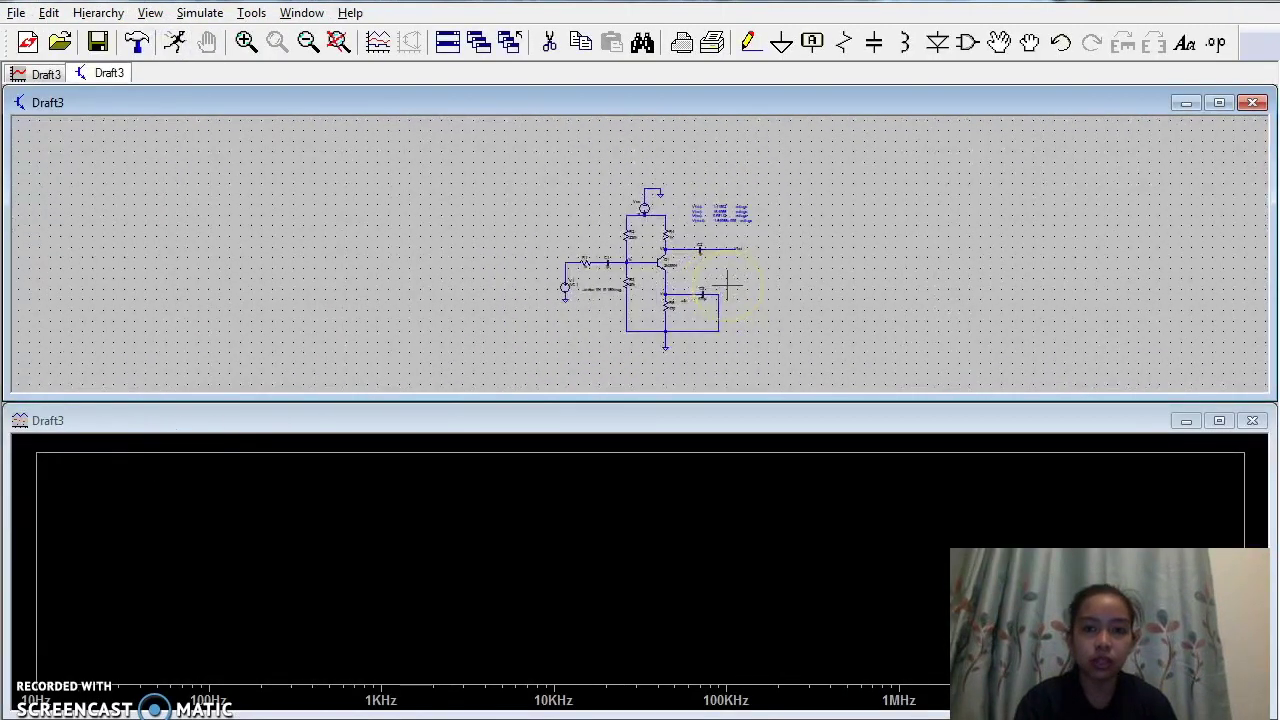
{"action": "scroll", "coordinate": [728, 288], "scroll_direction": "up", "scroll_amount": 3}
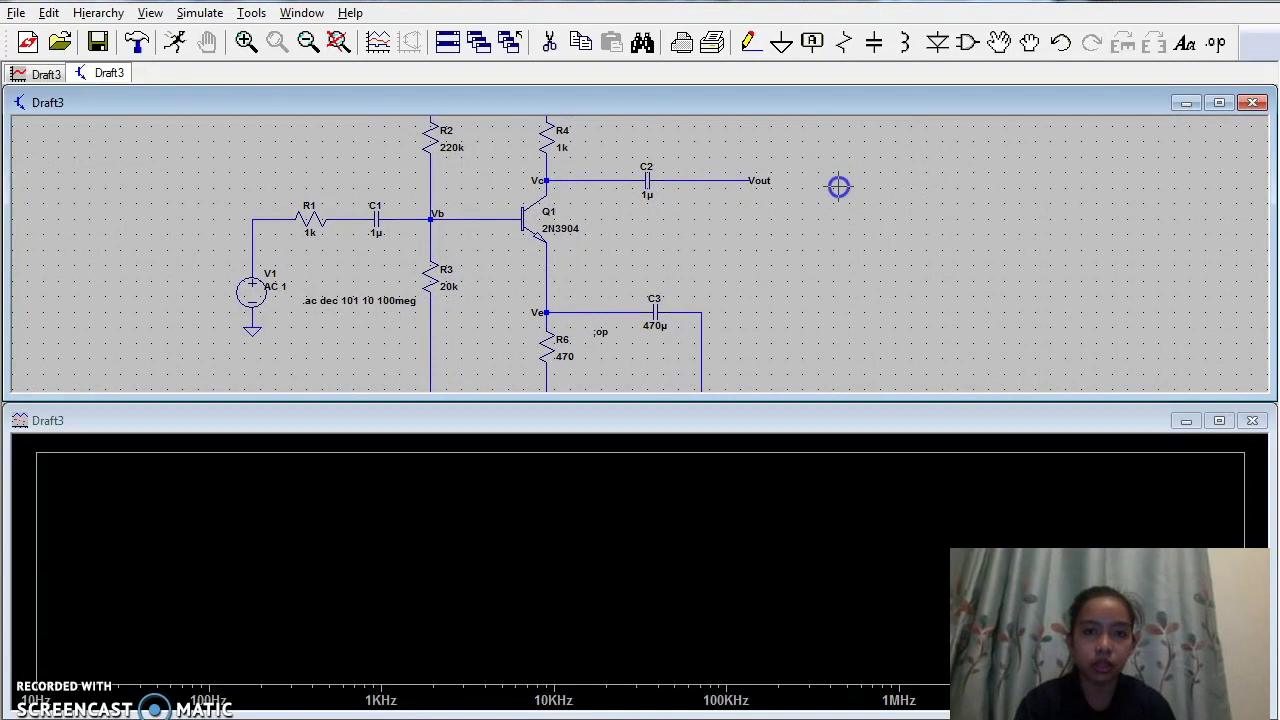
{"action": "left_click_drag", "start_coordinate": [838, 187], "coordinate": [851, 257]}
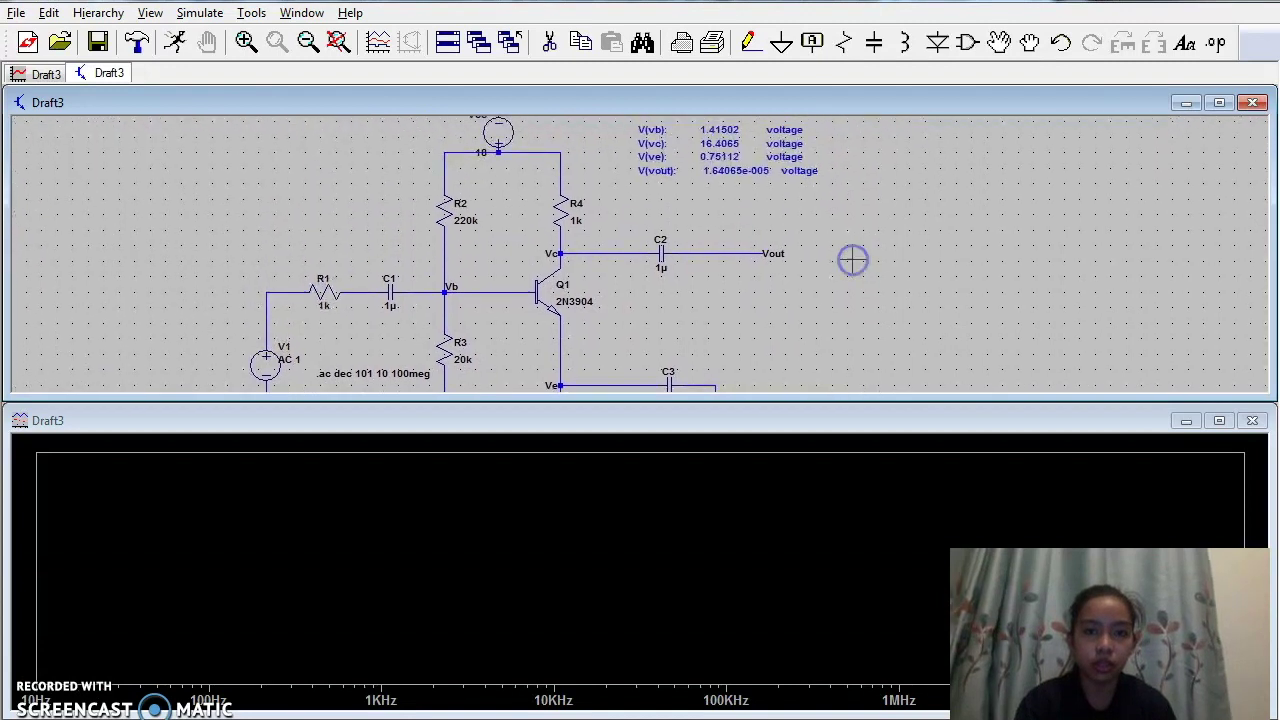
{"action": "left_click", "coordinate": [560, 255]}
{"action": "left_click", "coordinate": [338, 450]}
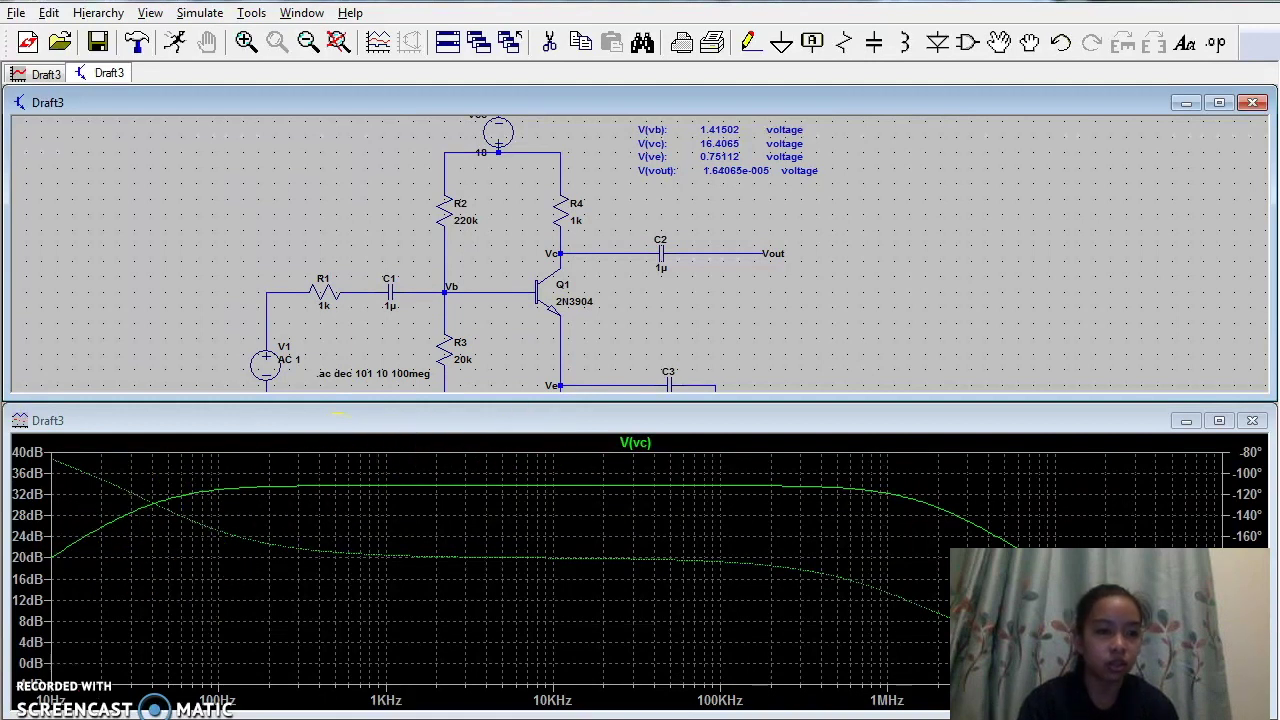
- Change the left V(vc) axis from dB to a linear magnitude scale
{"action": "left_click", "coordinate": [17, 545]}
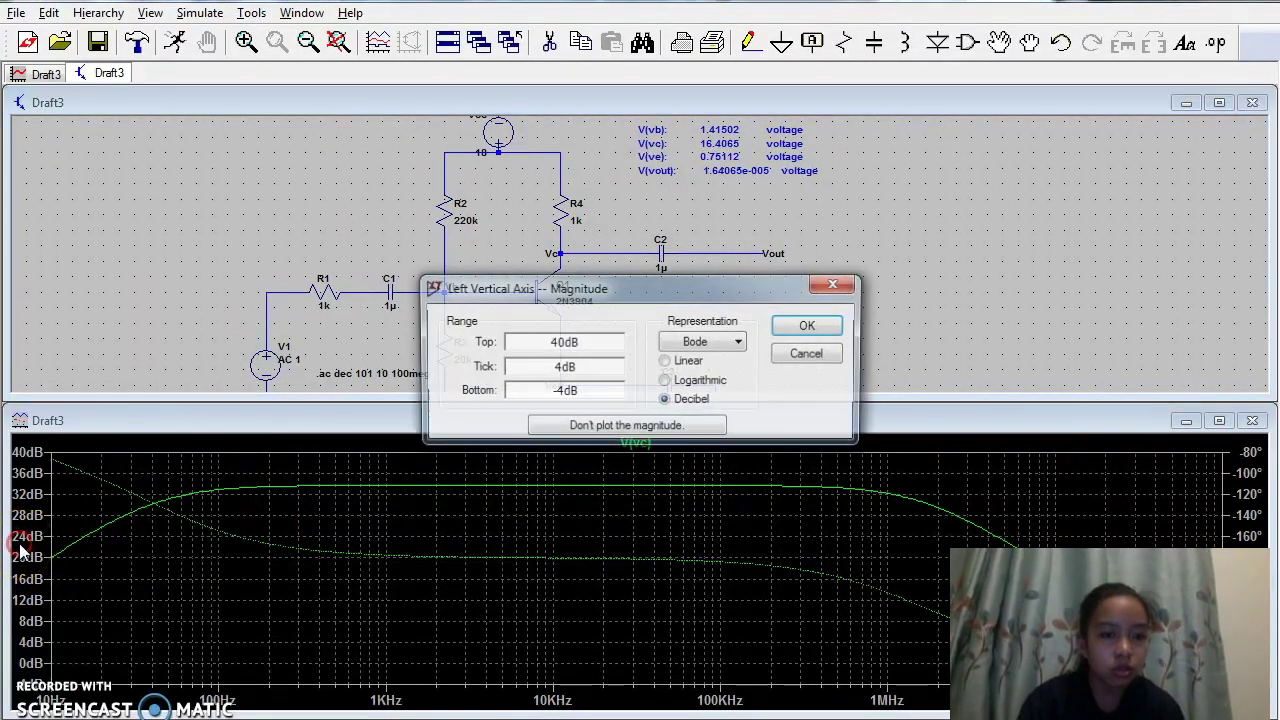
{"action": "left_click", "coordinate": [668, 362]}
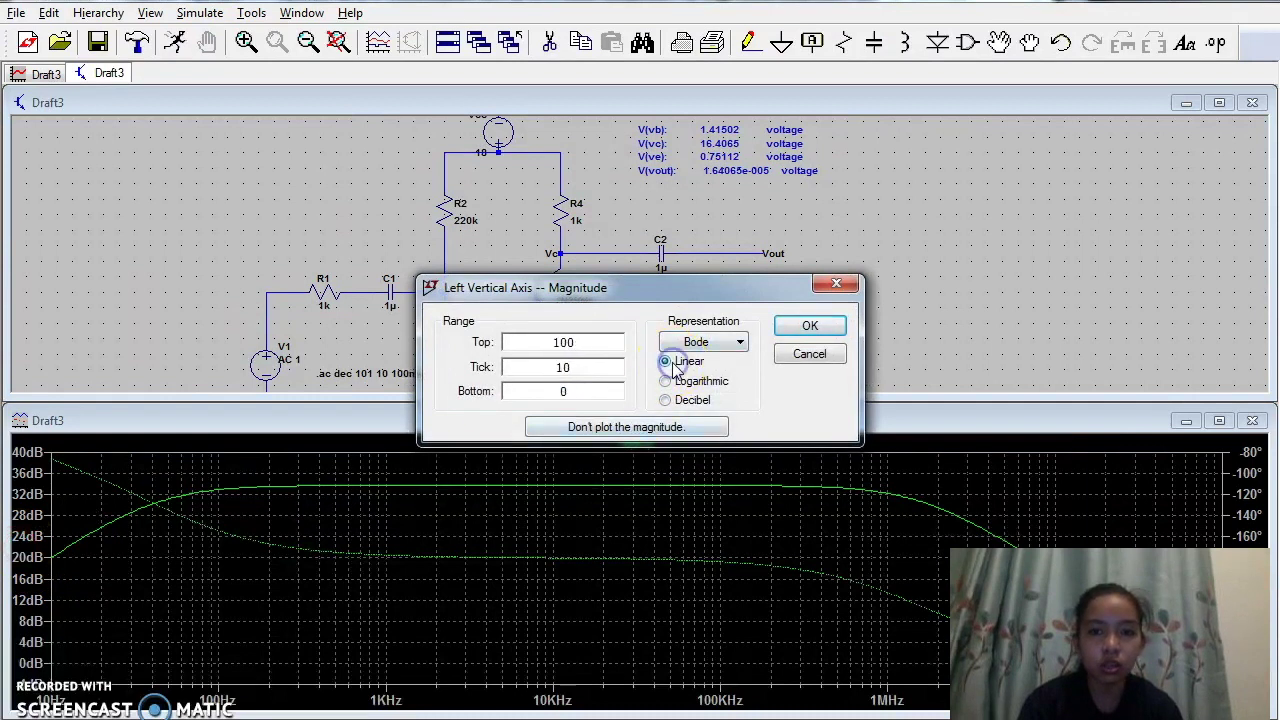
{"action": "left_click", "coordinate": [795, 328]}
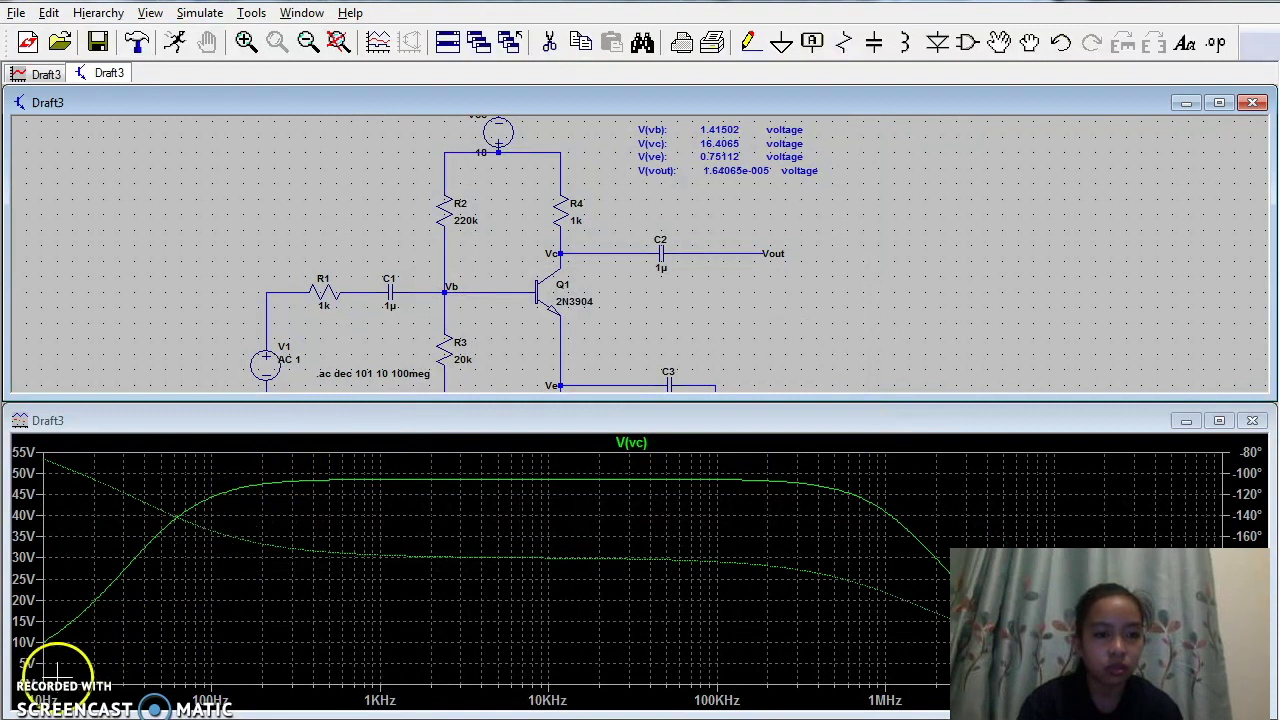
{"action": "left_click", "coordinate": [93, 630]}
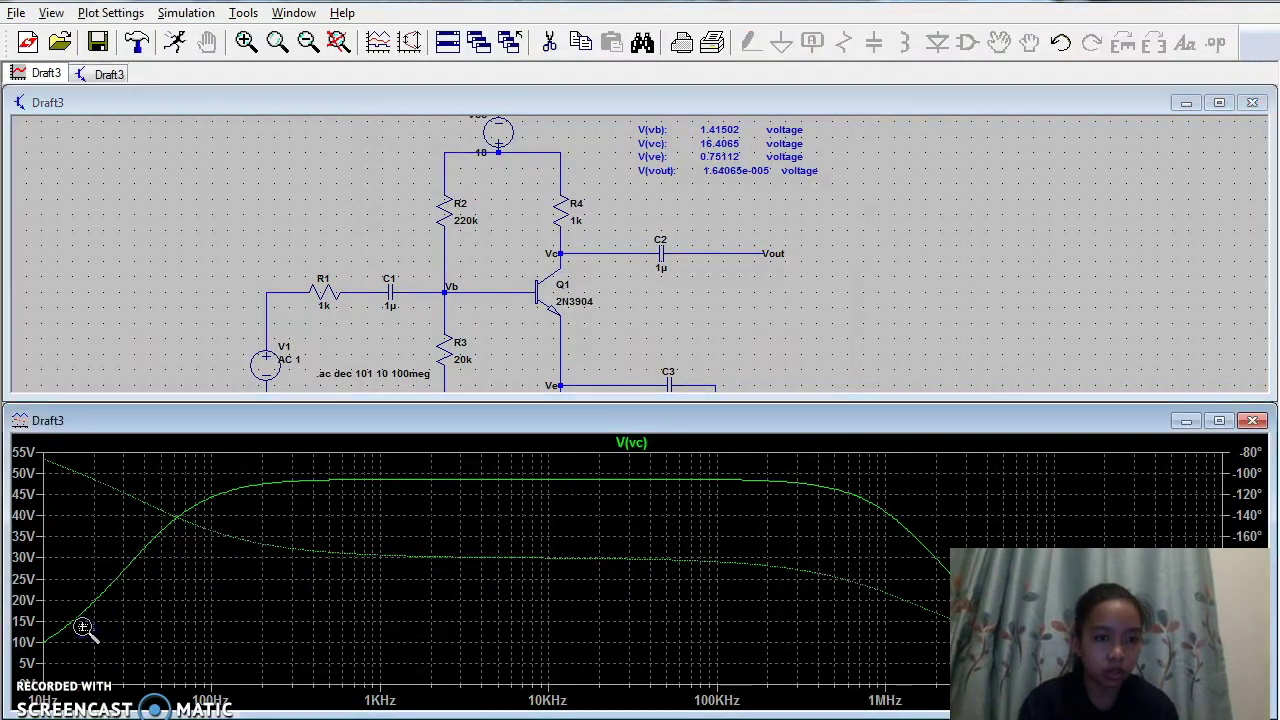
- Zoom into the 10–17 Hz end of the V(vc) plot, then close the plot window
{"action": "left_click_drag", "start_coordinate": [60, 605], "coordinate": [58, 594]}
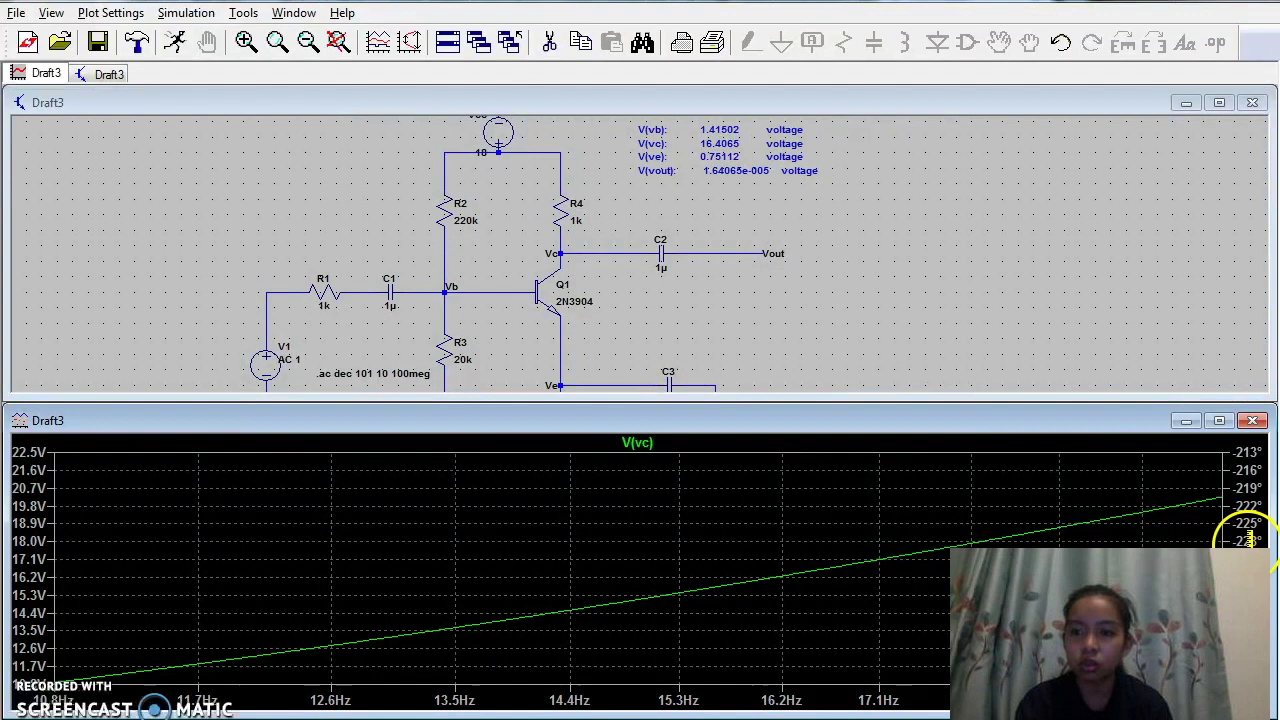
{"action": "left_click", "coordinate": [1252, 420]}
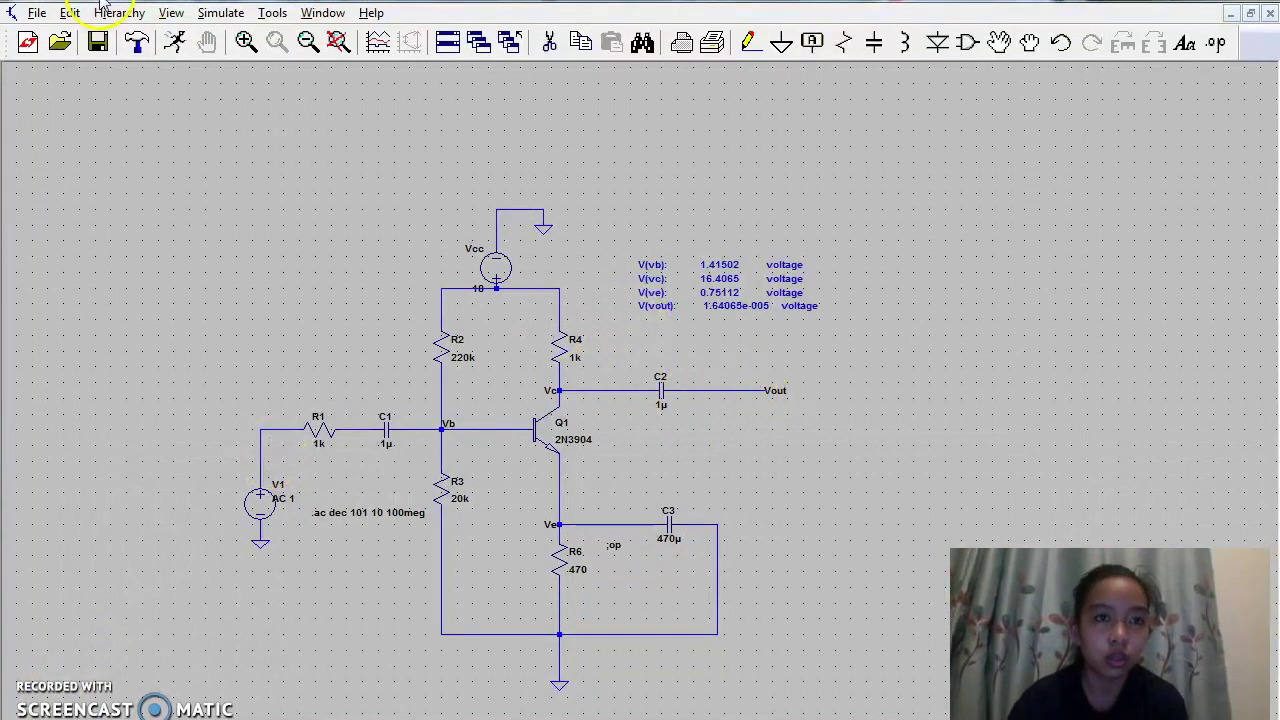
{"action": "left_click", "coordinate": [216, 14]}
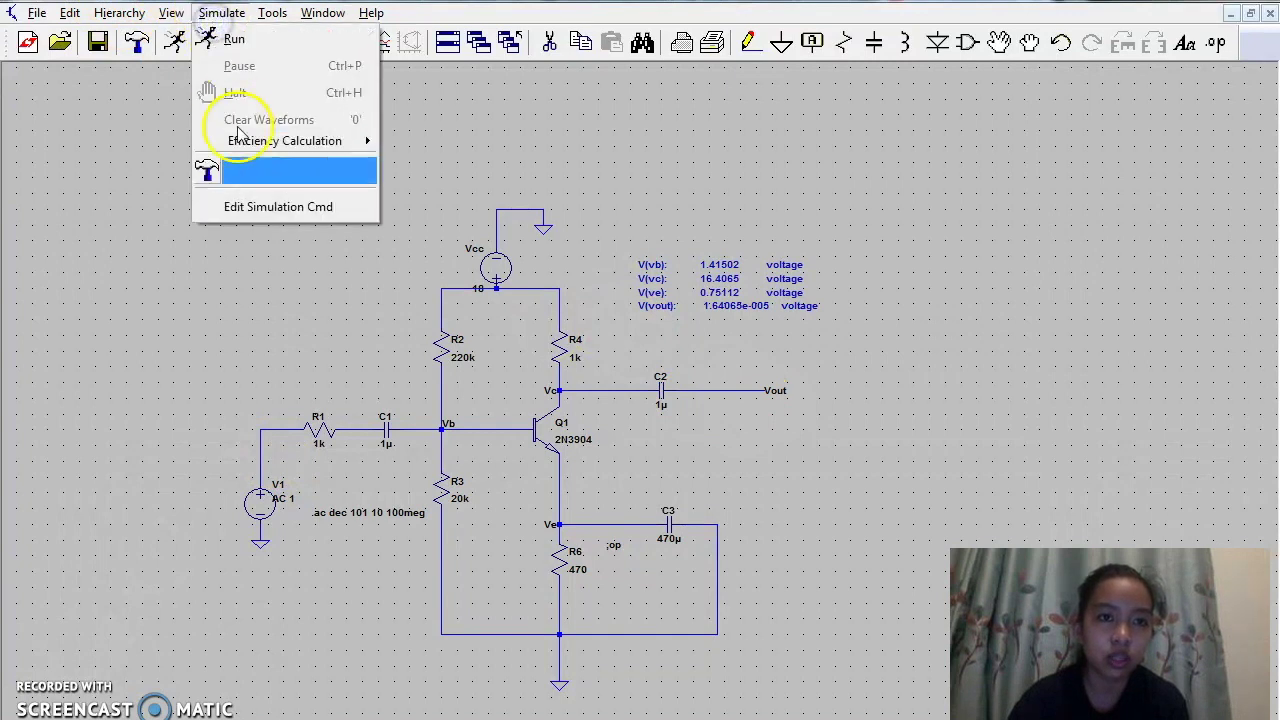
{"action": "left_click", "coordinate": [255, 207]}
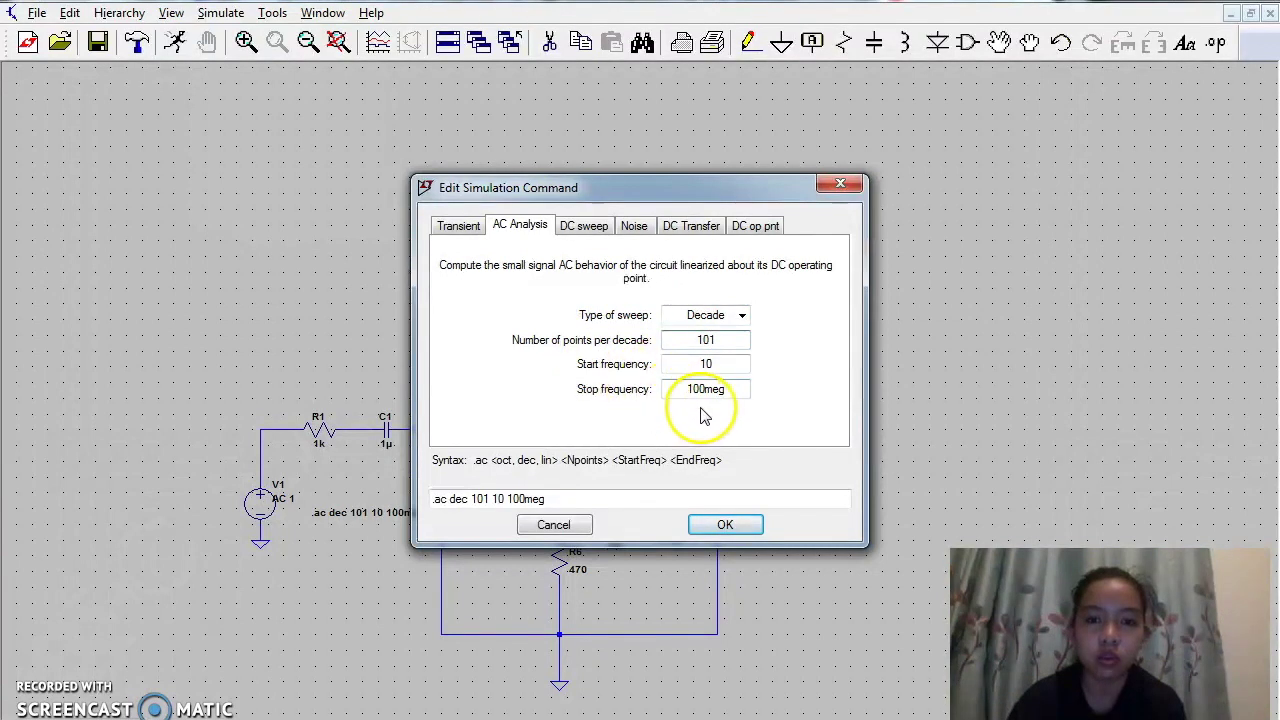
{"action": "left_click", "coordinate": [722, 524]}
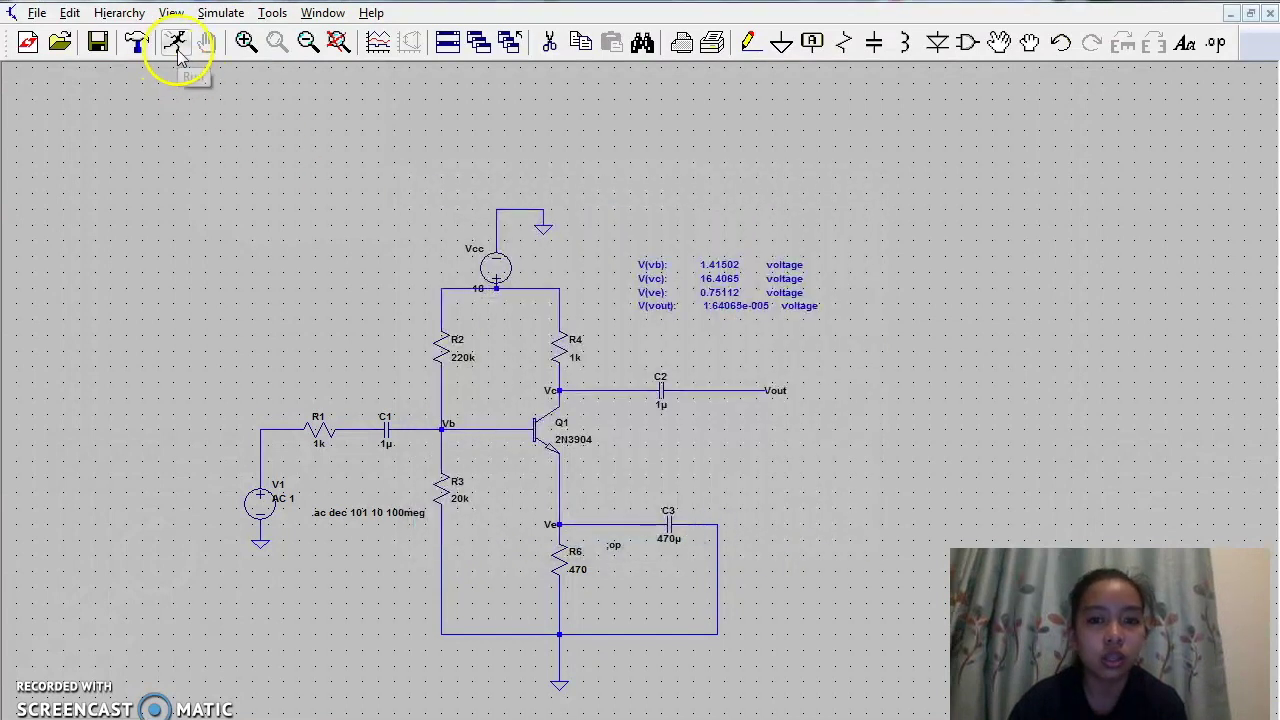
- Rerun the simulation, probe the Vout net for its ~34 dB Bode plot, and open the magnitude axis settings
{"action": "left_click", "coordinate": [174, 46]}
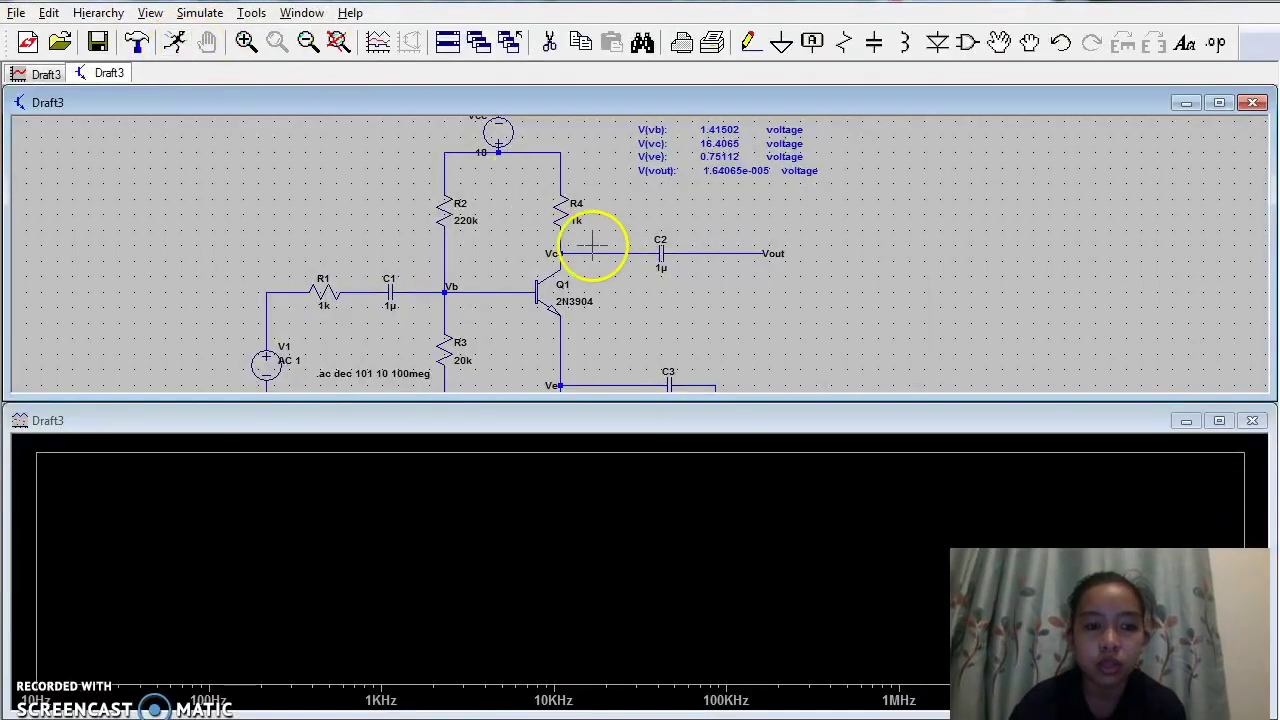
{"action": "left_click", "coordinate": [762, 252]}
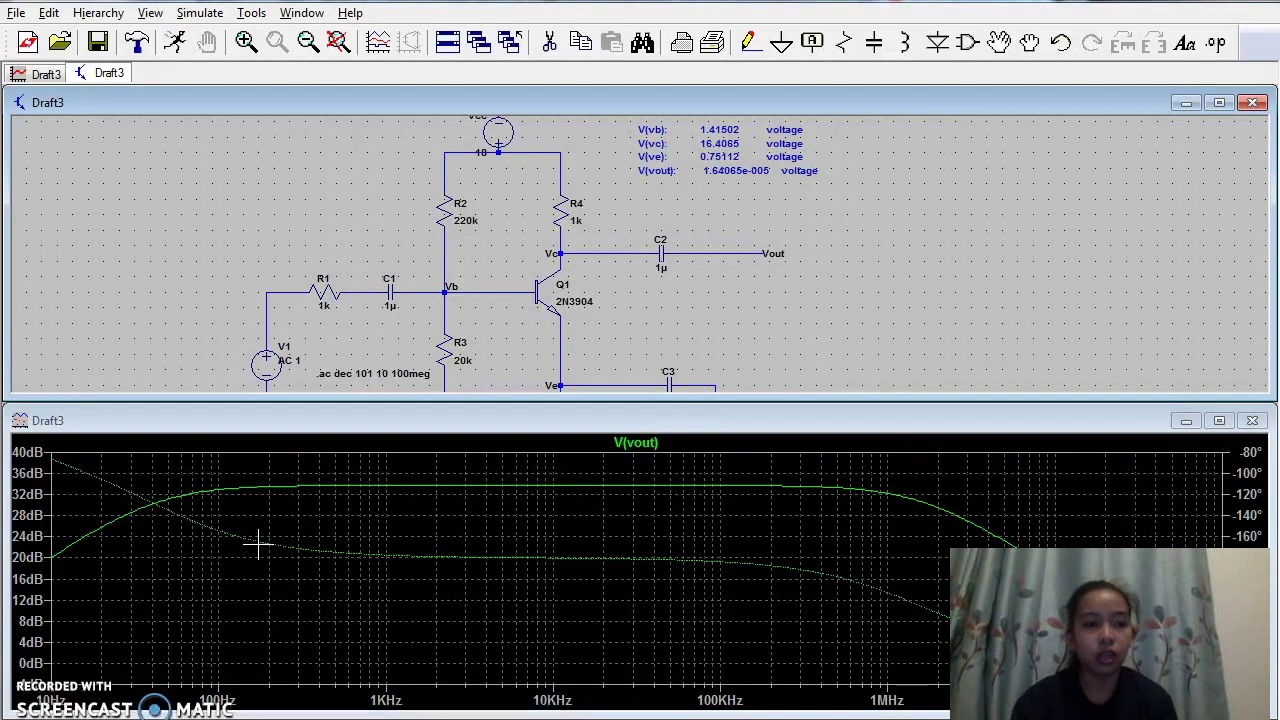
{"action": "left_click", "coordinate": [24, 528]}
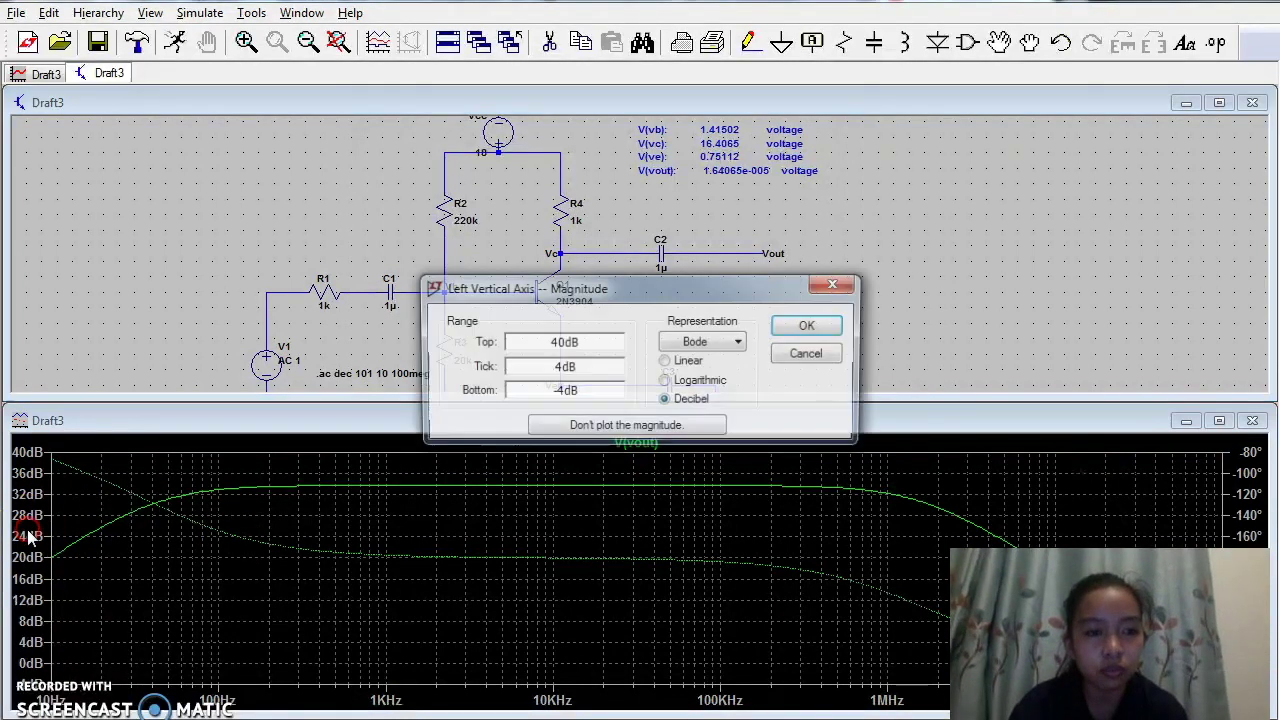
- Switch the left magnitude axis to Linear so V(vout) shows about 48 V mid-band
{"action": "left_click", "coordinate": [708, 341]}
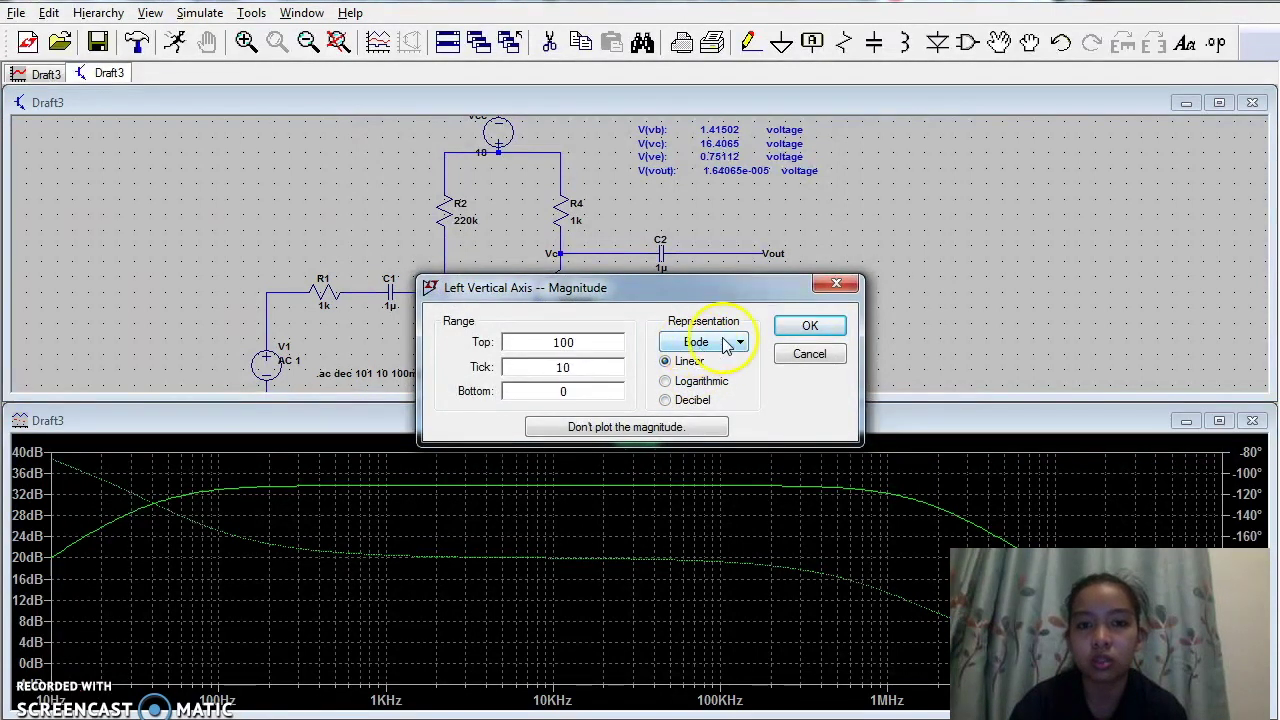
{"action": "left_click", "coordinate": [806, 330]}
{"action": "left_click", "coordinate": [806, 330]}
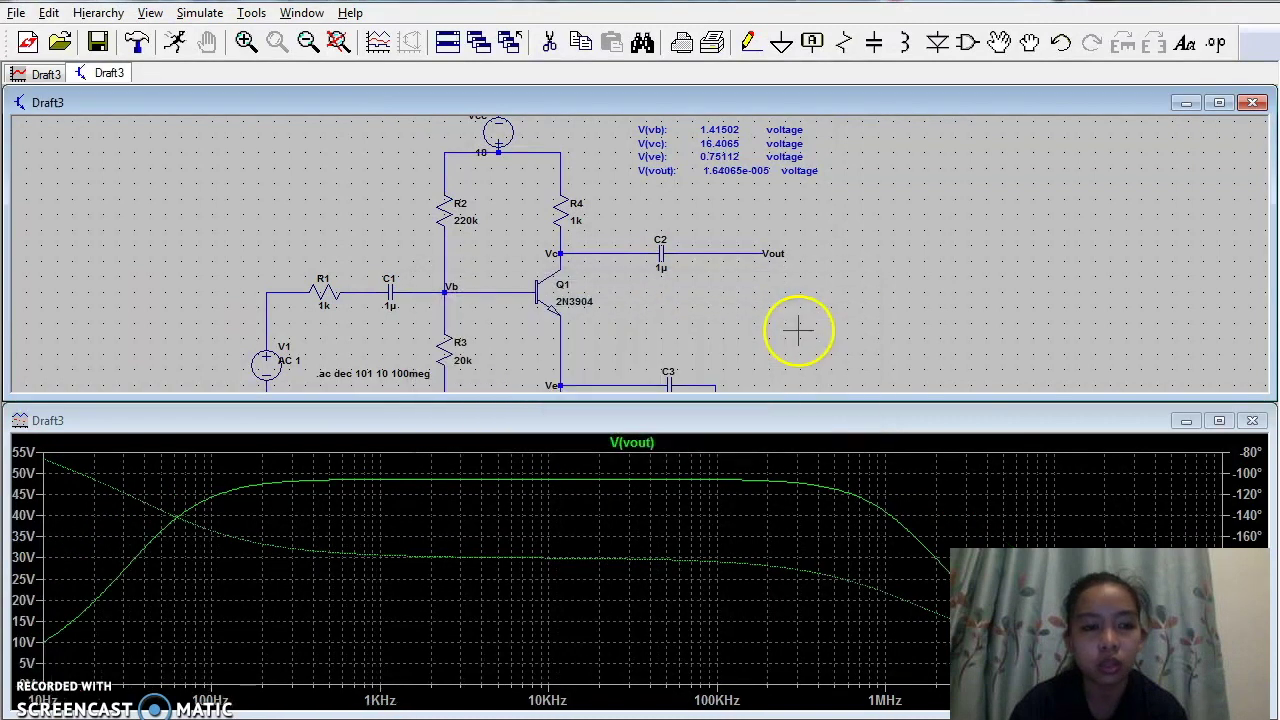